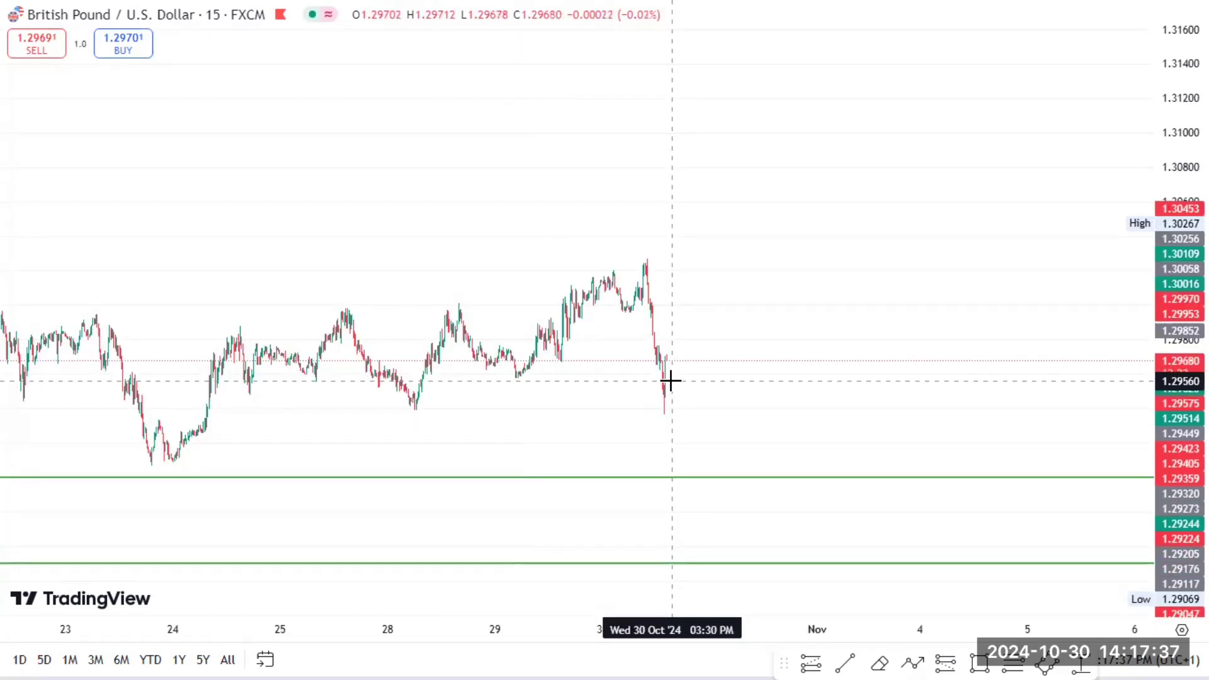
Draw a horizontal trend line at about 1.29472 from the 24 October swing low to the 28 October morning decline.
scroll(670, 381, "up", 2)
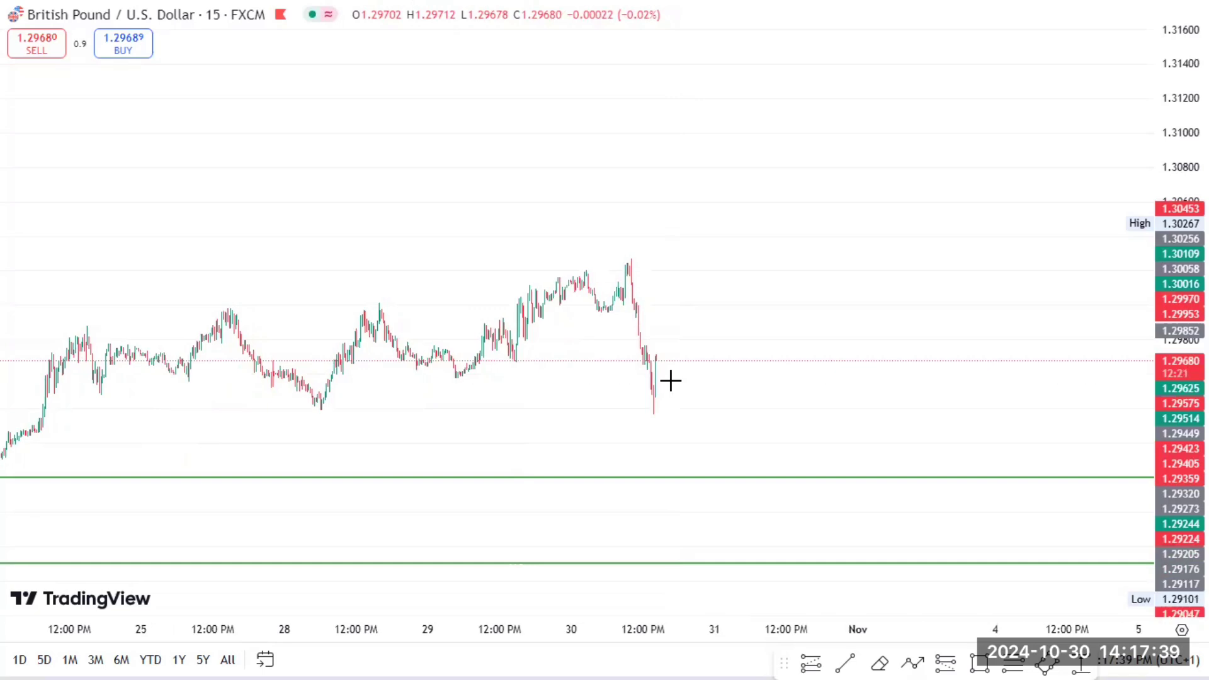
left_click(1175, 607)
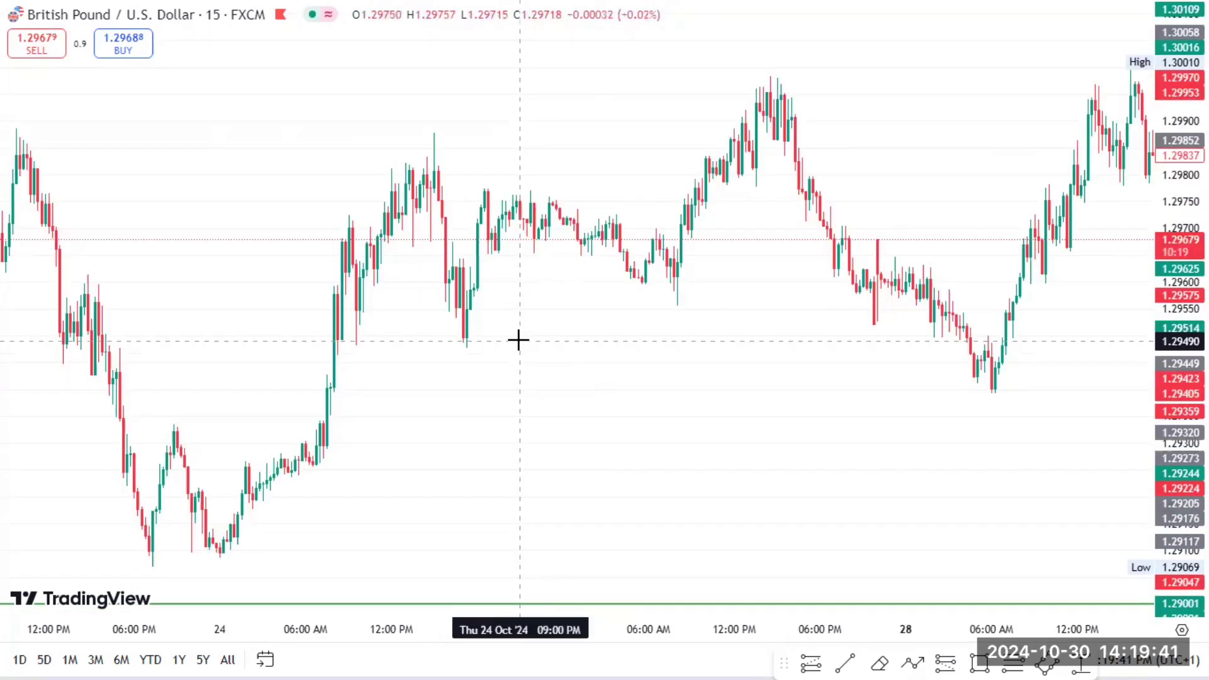
scroll(519, 340, "right", 3)
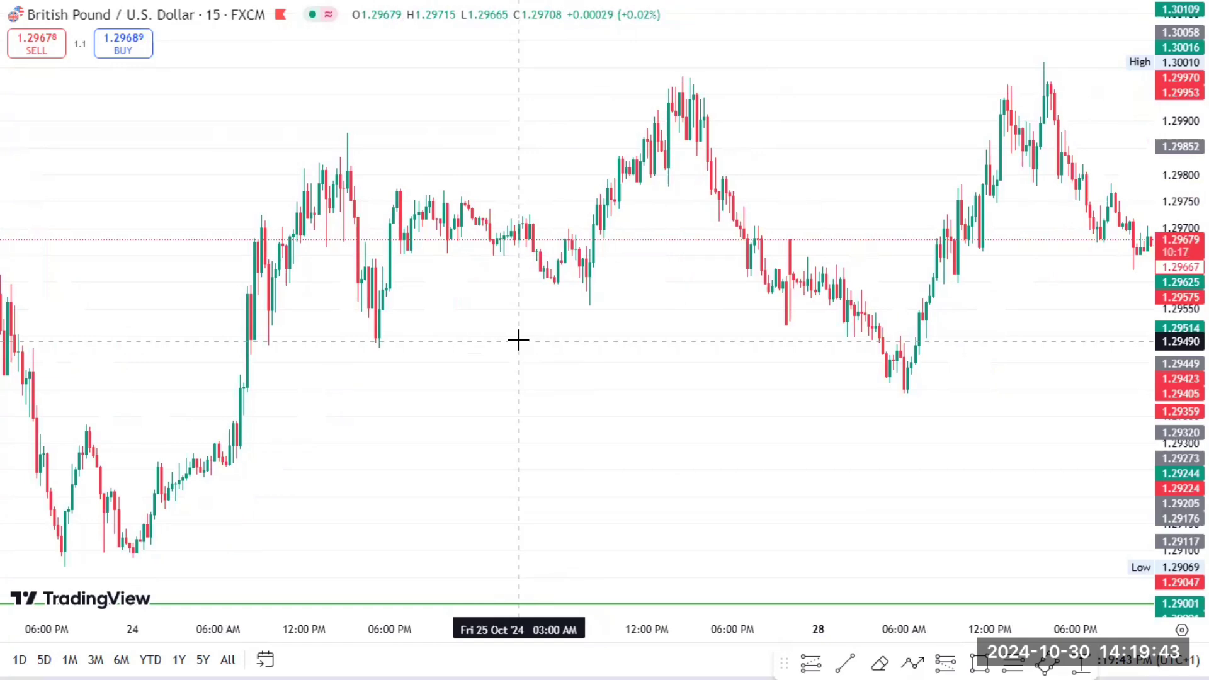
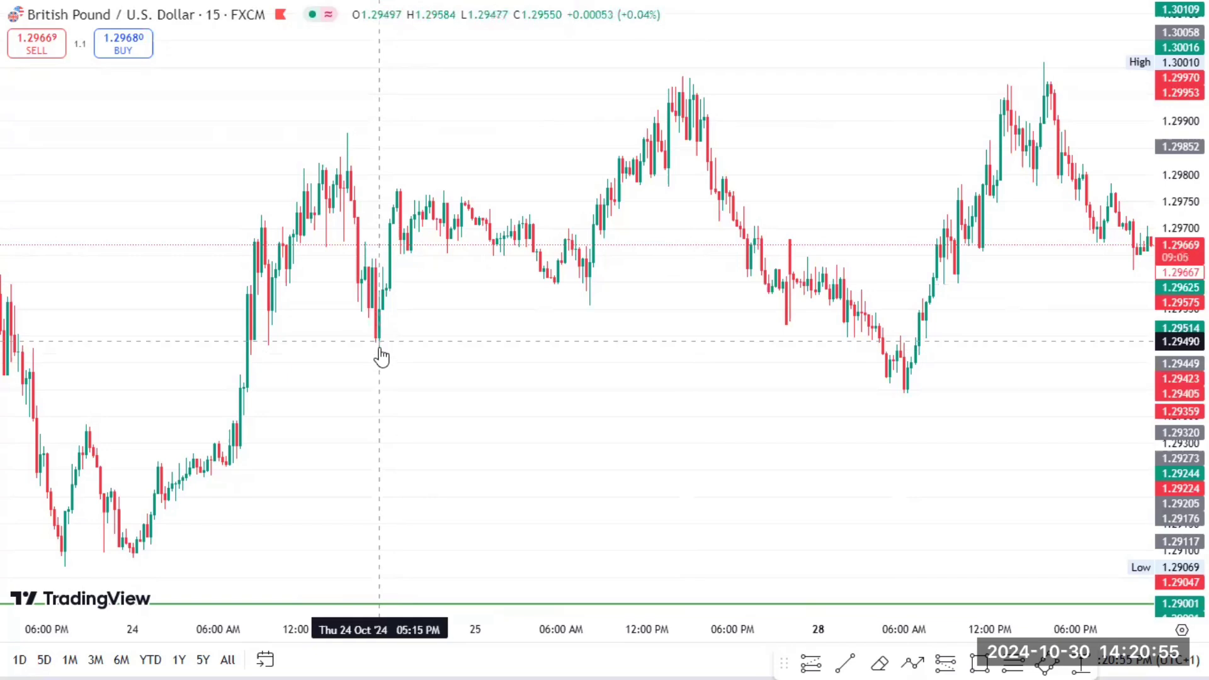
left_click(847, 658)
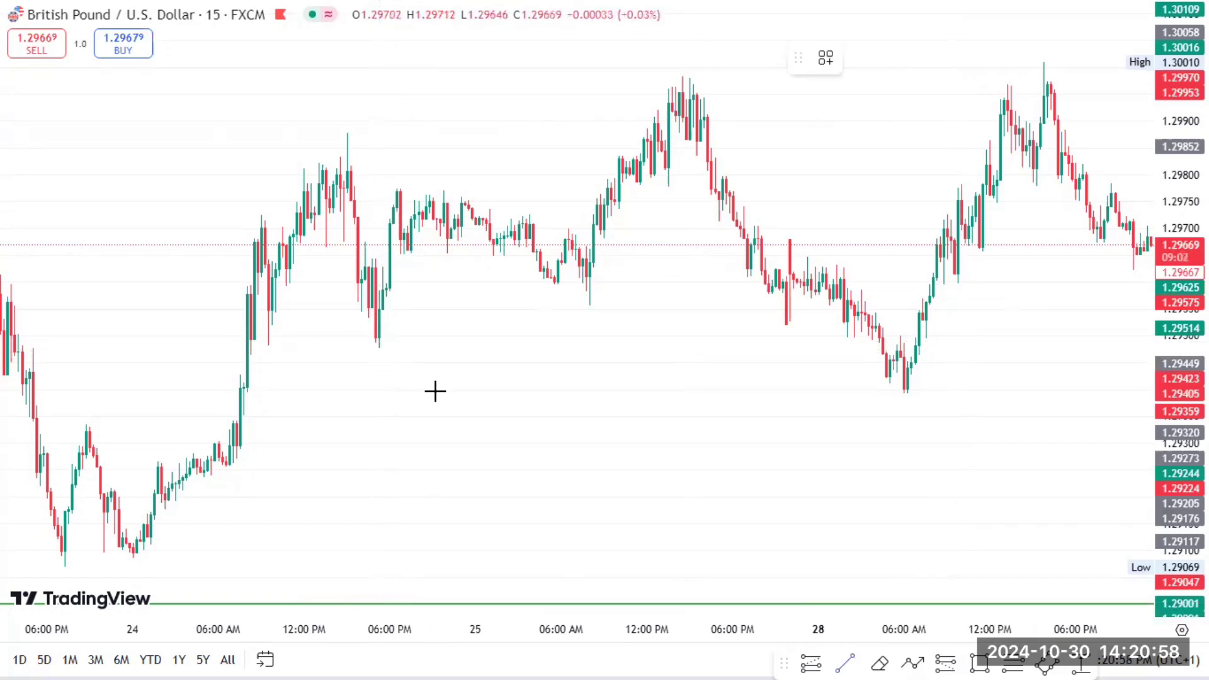
left_click(373, 351)
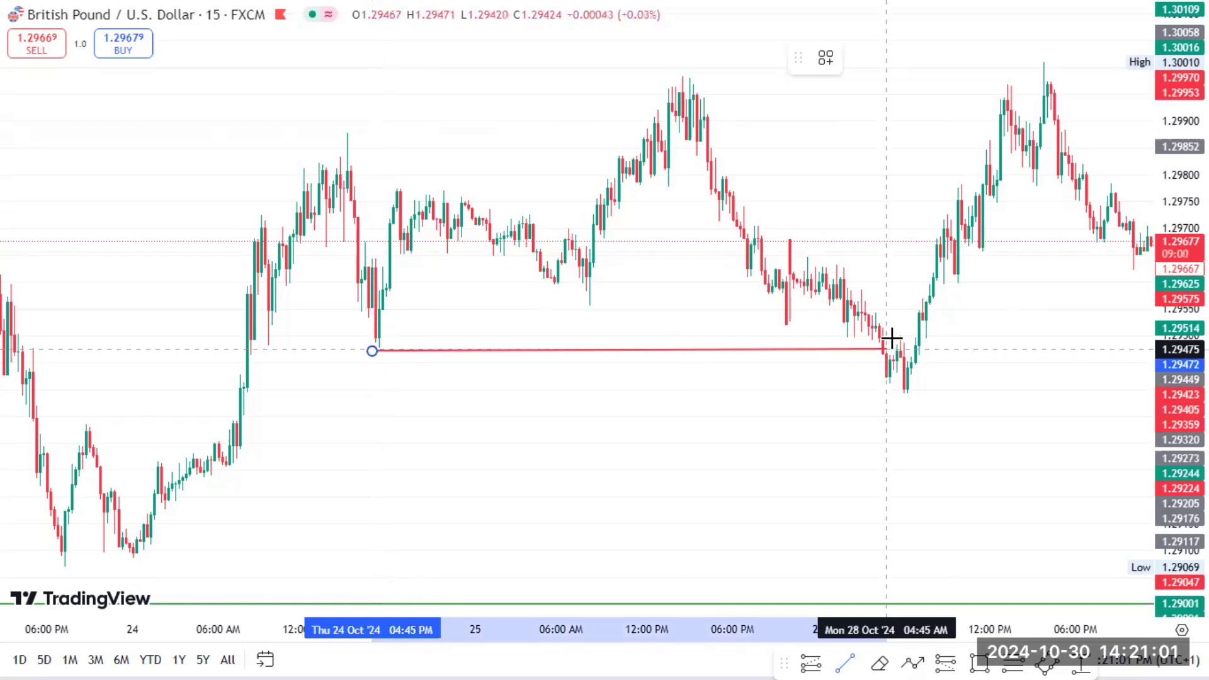
left_click(891, 339)
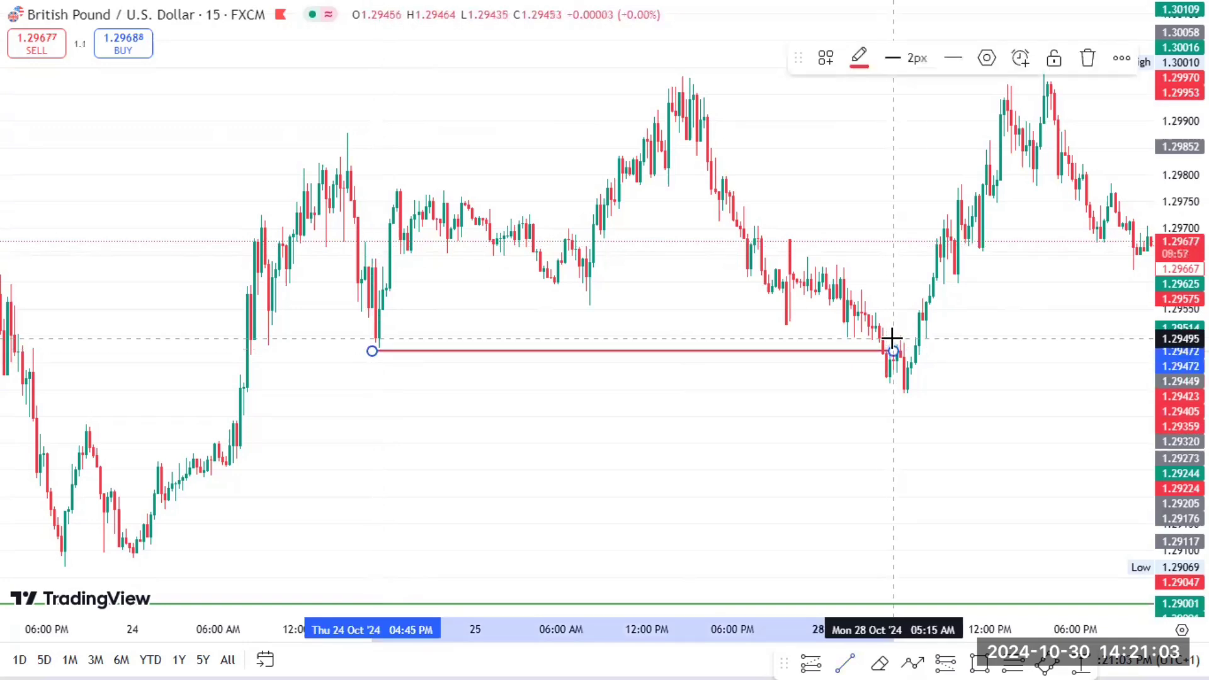
left_click(795, 453)
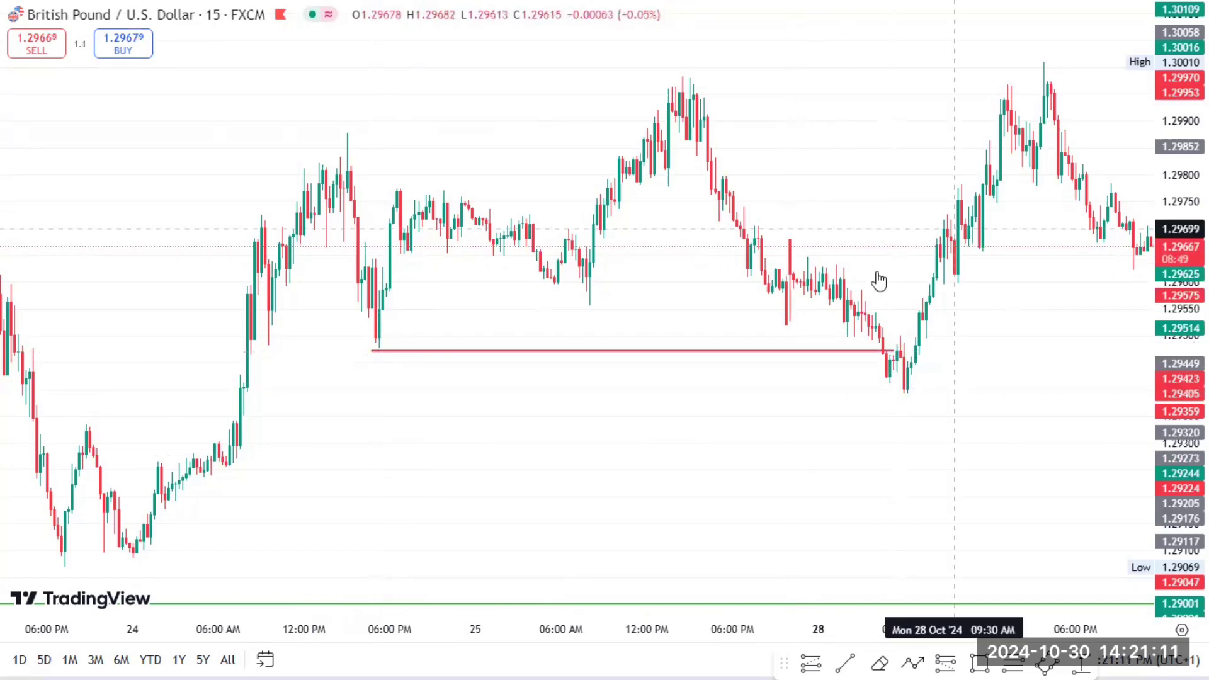
Draw a second horizontal trend line at about 1.29981 from the 25 October swing high to the 28 October afternoon high.
left_click(849, 658)
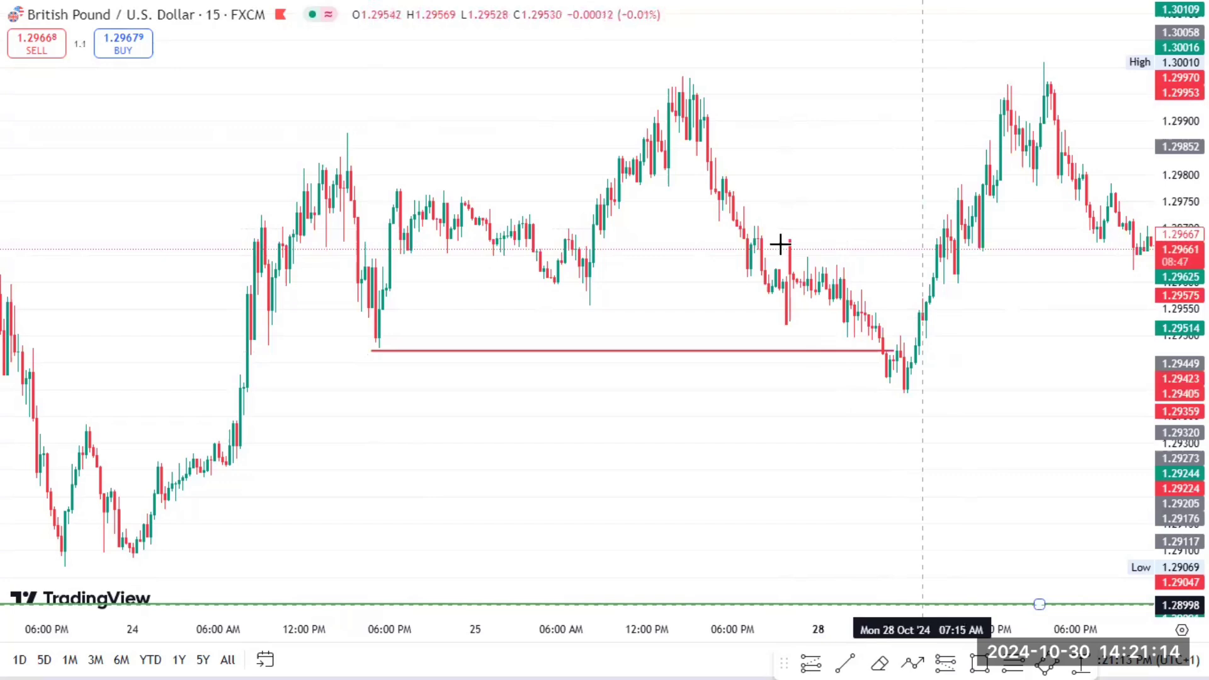
left_click(657, 76)
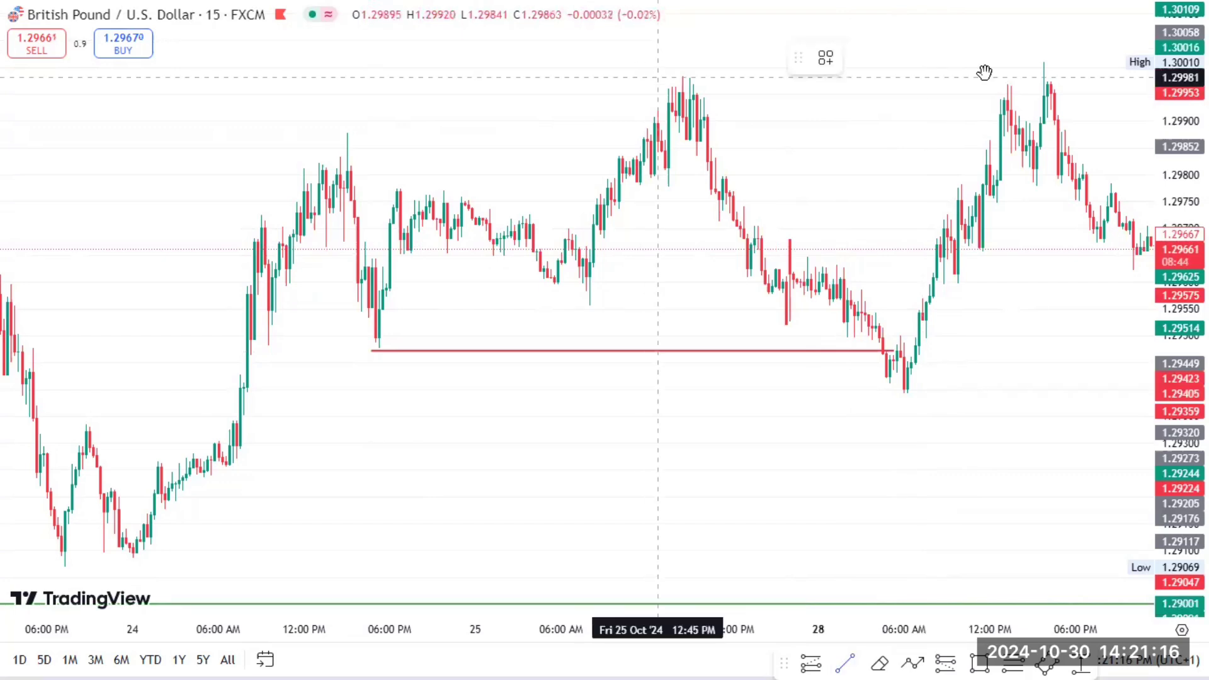
left_click(1033, 75)
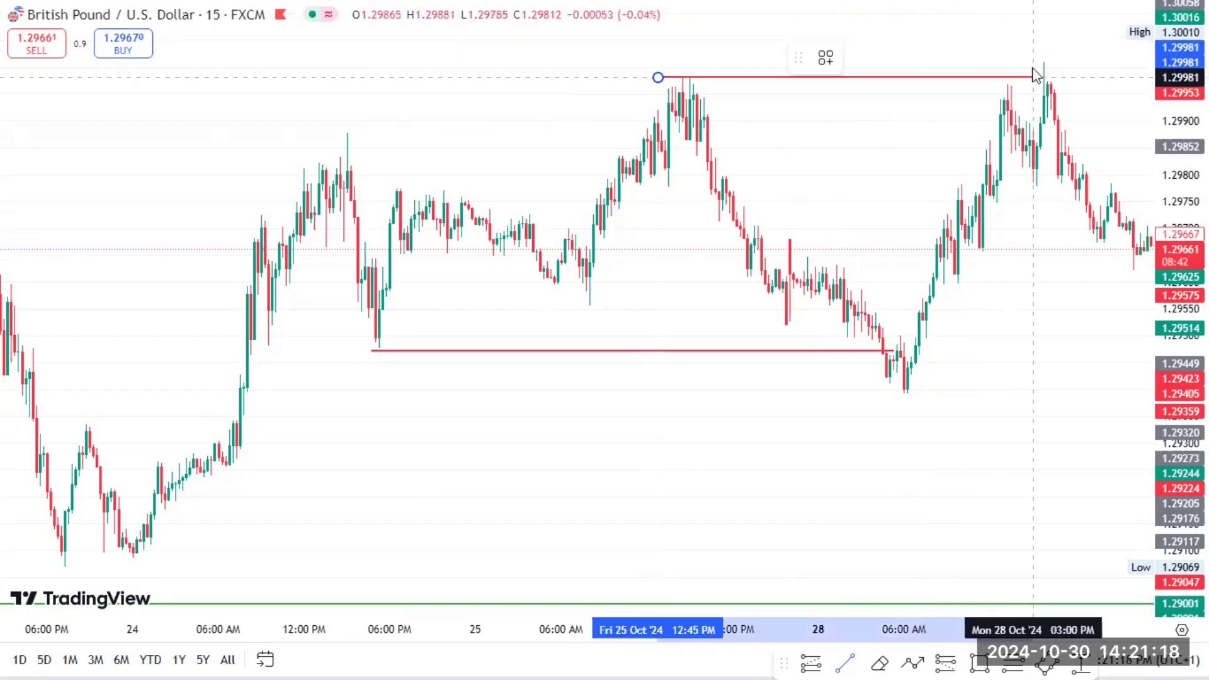
left_click(1072, 81)
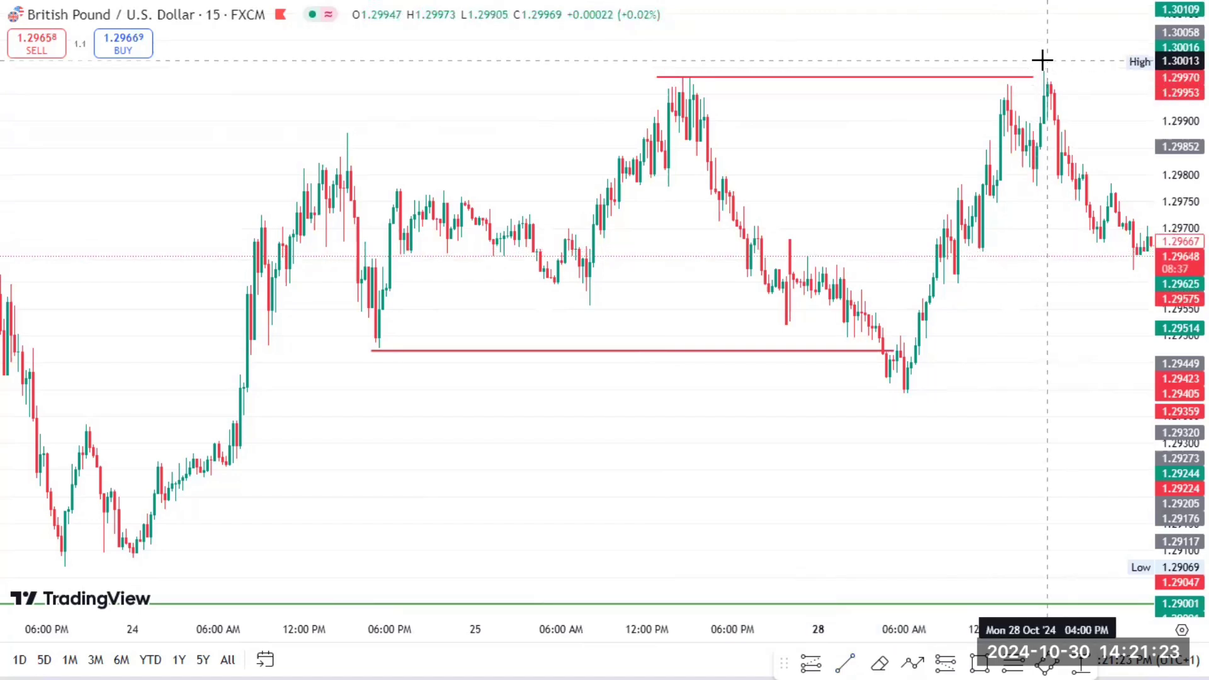
Delete both horizontal trend lines, at the swing highs and at the swing low.
scroll(1075, 341, "right", 3)
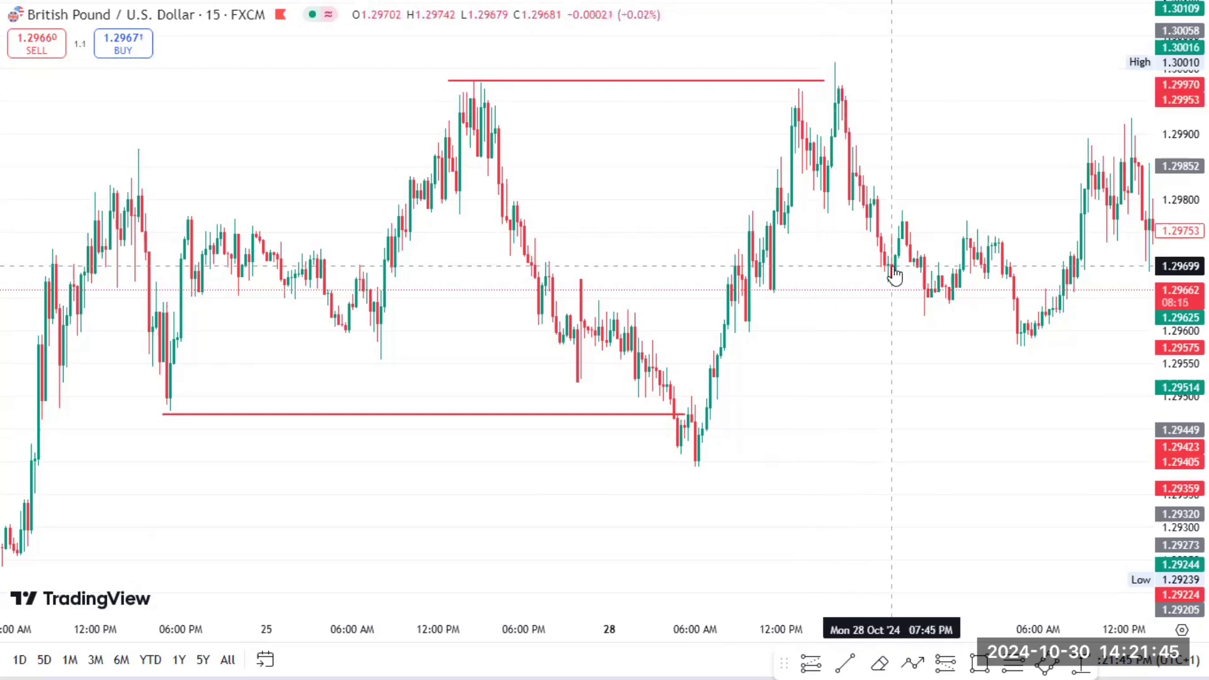
left_click(548, 80)
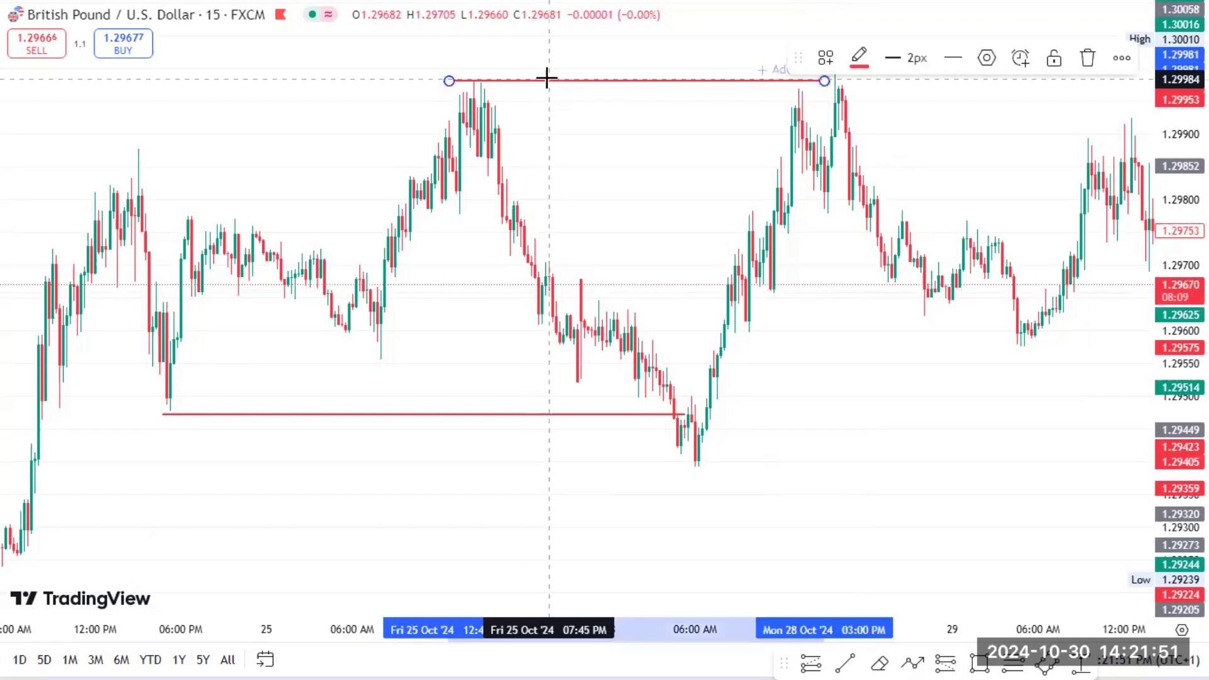
key("Delete")
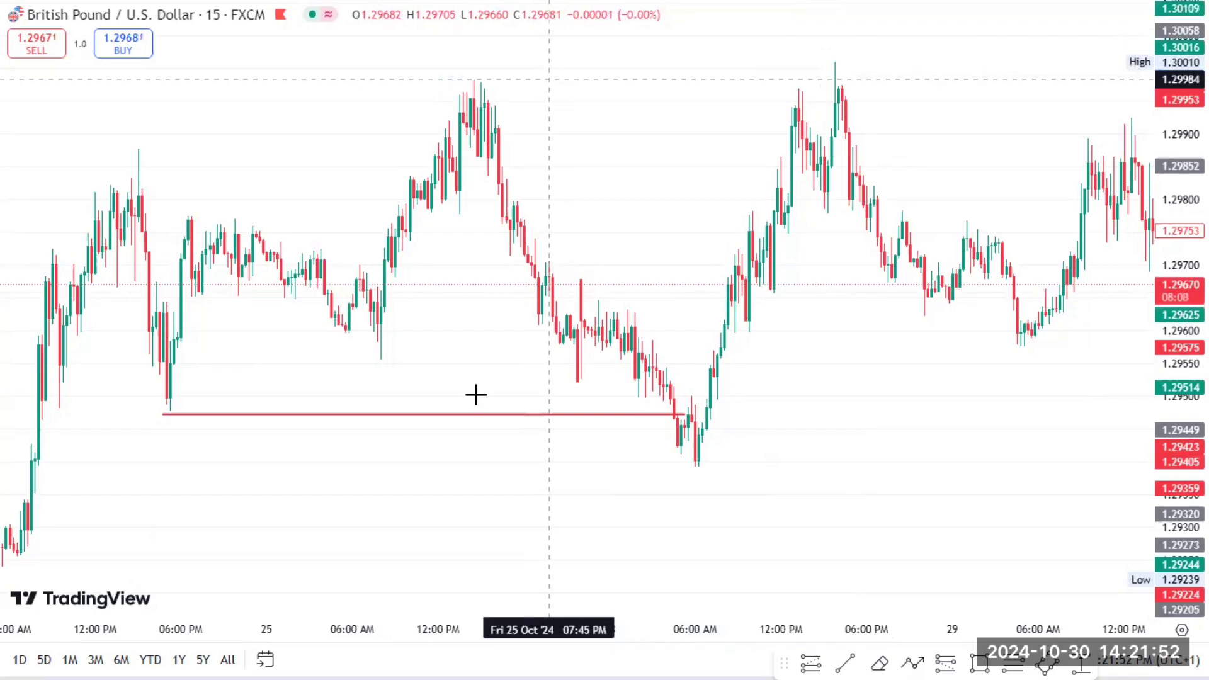
left_click(416, 416)
key("Delete")
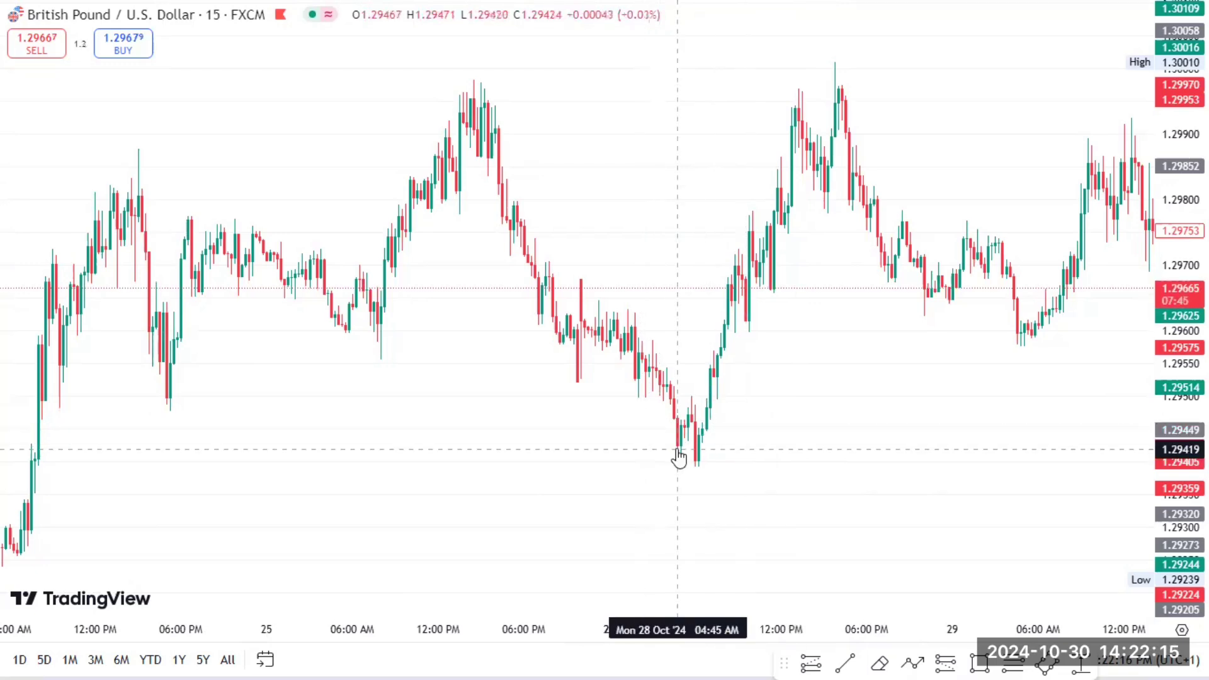
Place a long position at the 28 October 07:15 AM candle with entry about 1.29541 and stop about 1.29384, below the swing low.
left_click_drag(679, 458, 476, 531)
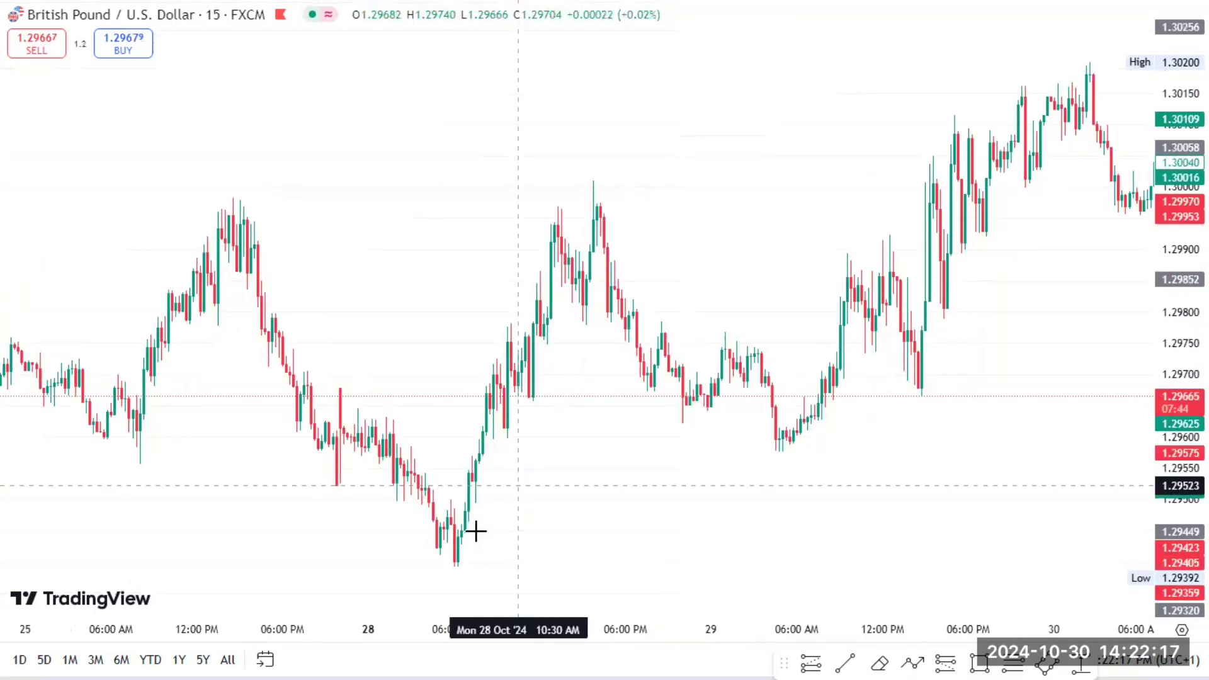
scroll(476, 531, "up", 3)
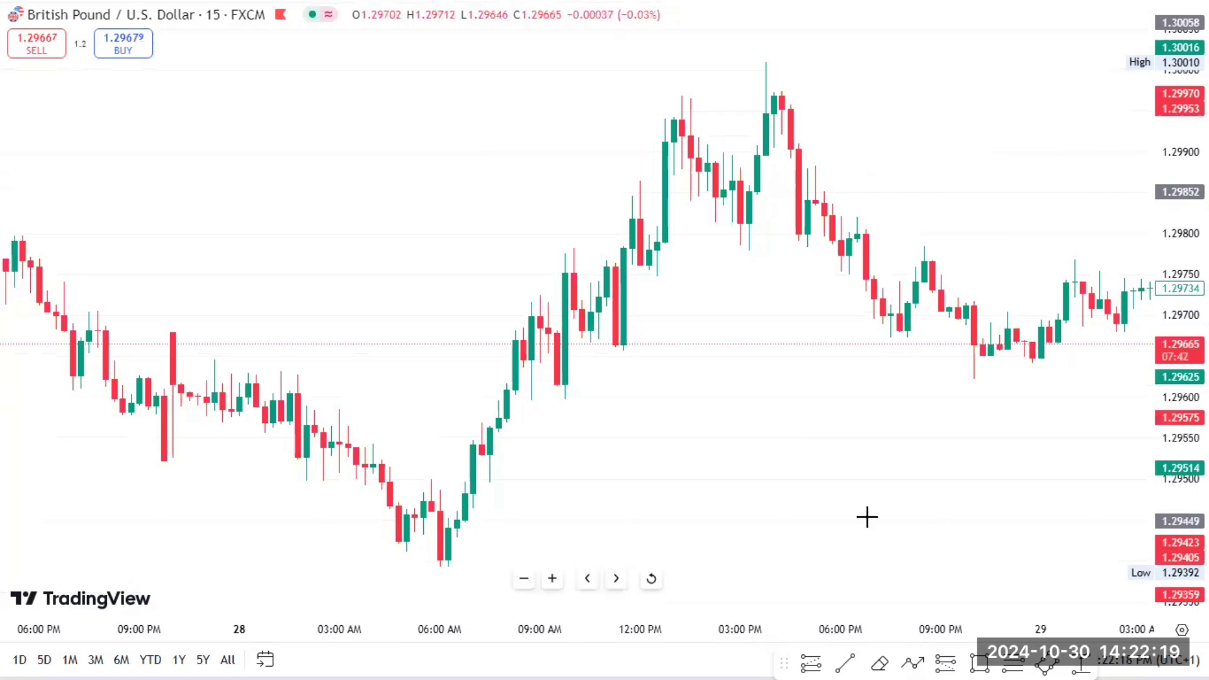
scroll(466, 531, "up", 2)
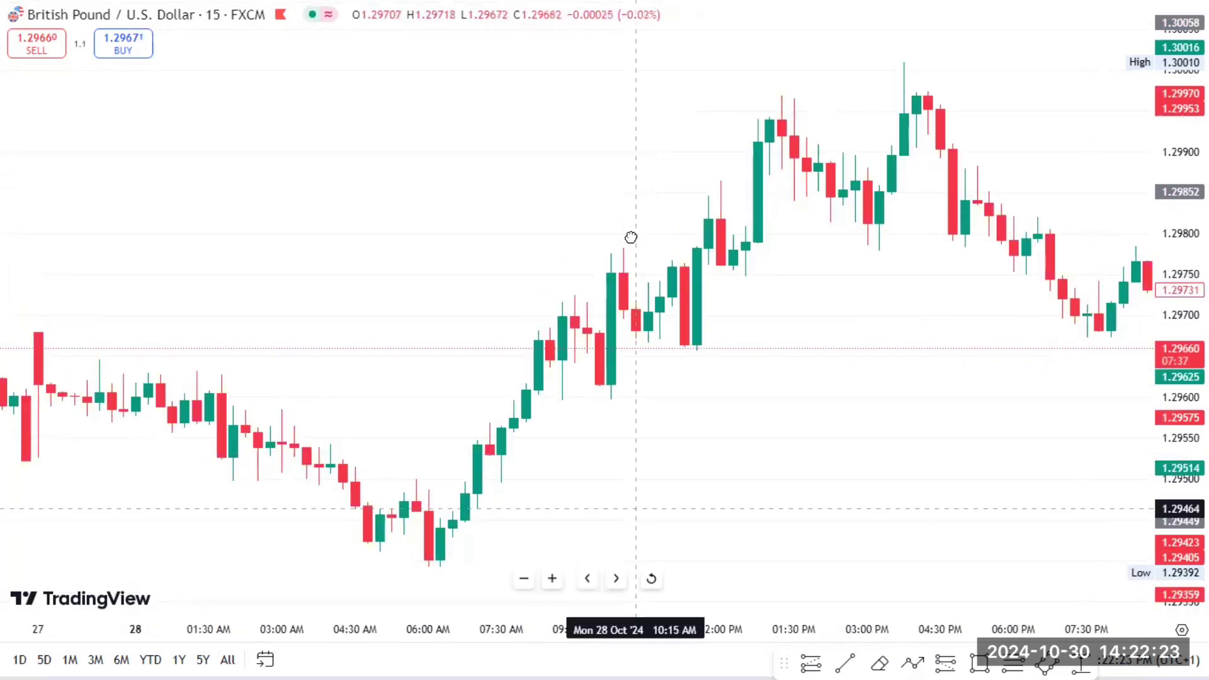
left_click_drag(631, 238, 627, 192)
left_click_drag(585, 394, 545, 439)
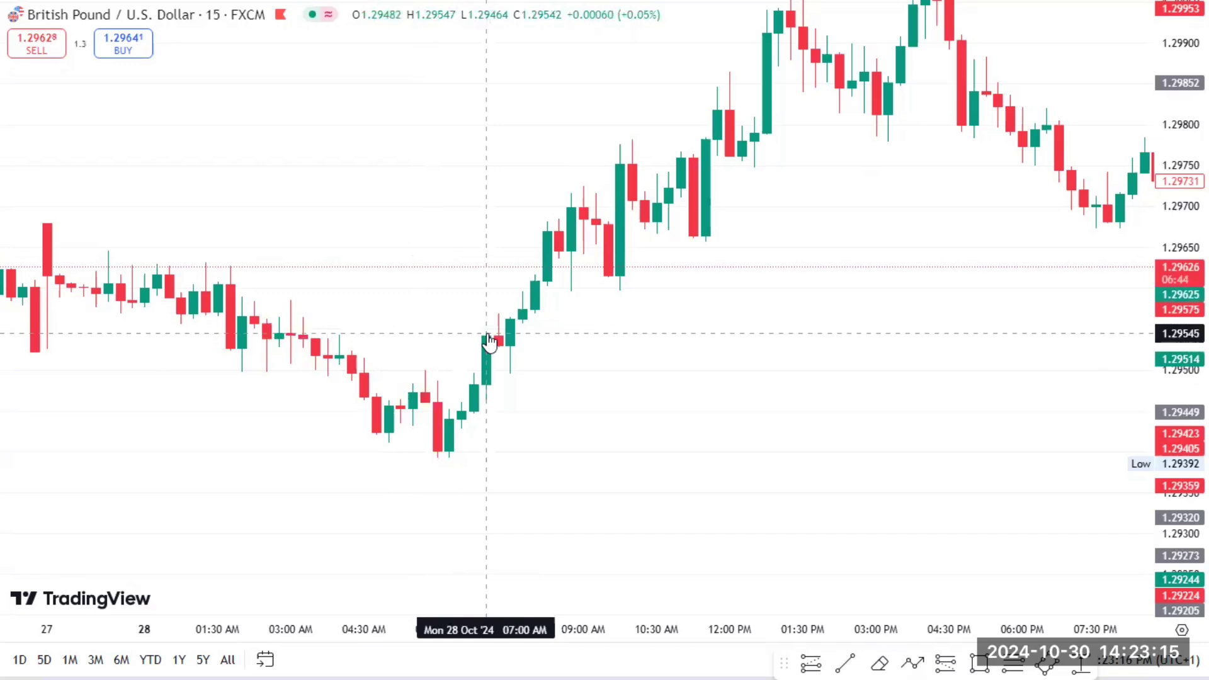
left_click(813, 659)
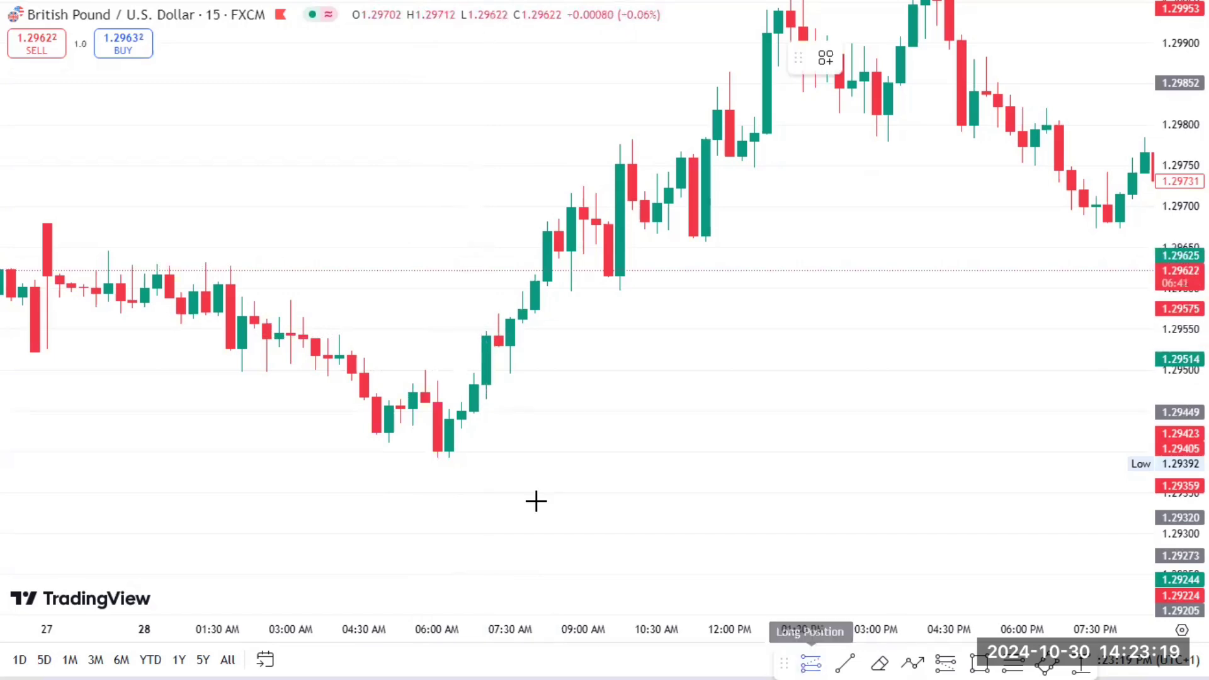
left_click(500, 339)
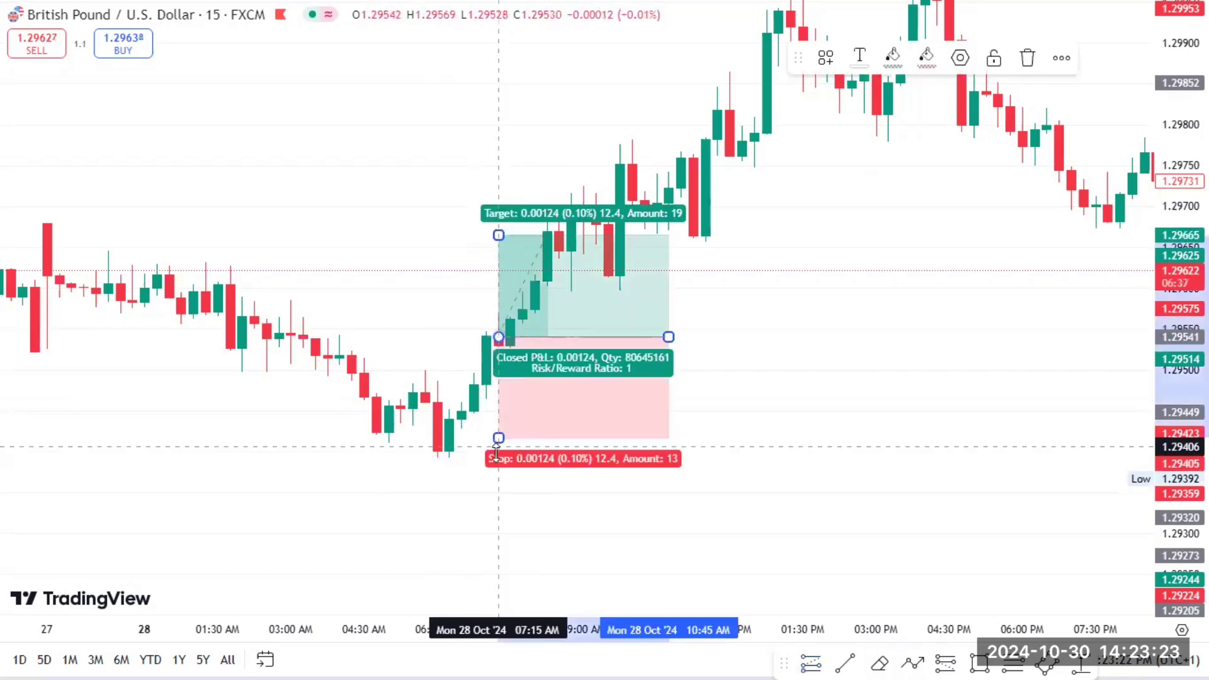
left_click_drag(499, 439, 497, 466)
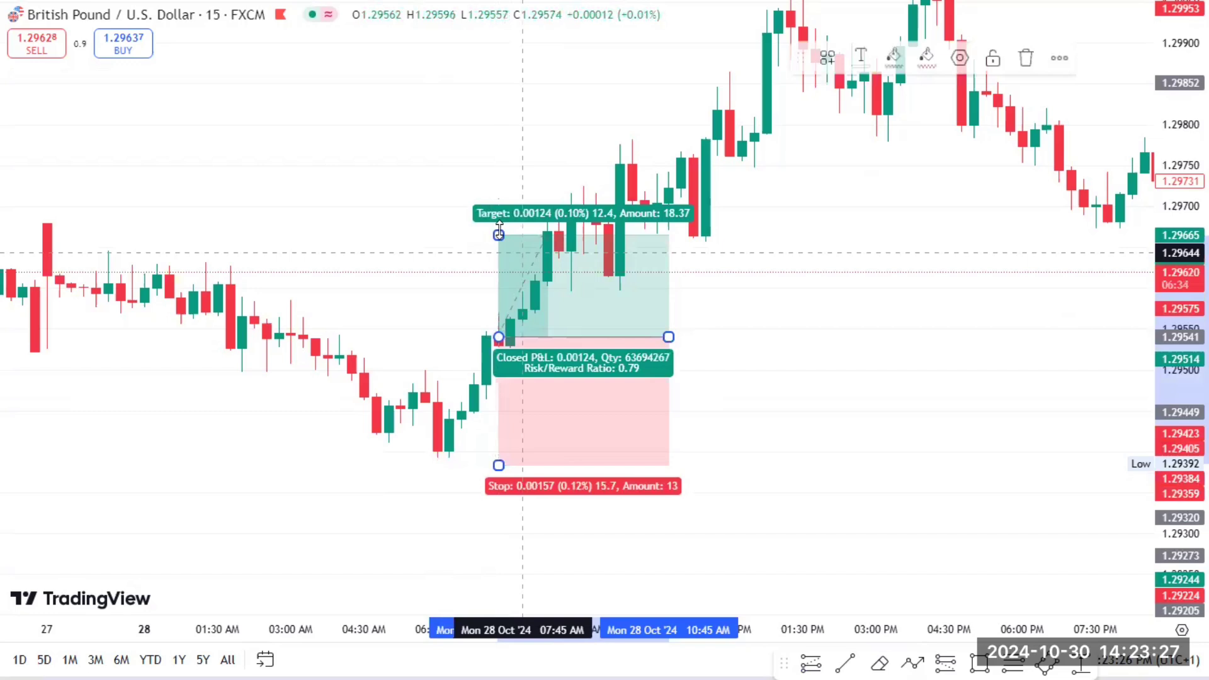
Raise the long position's target to about 1.29953, near the 28 October afternoon highs.
left_click_drag(498, 234, 498, 34)
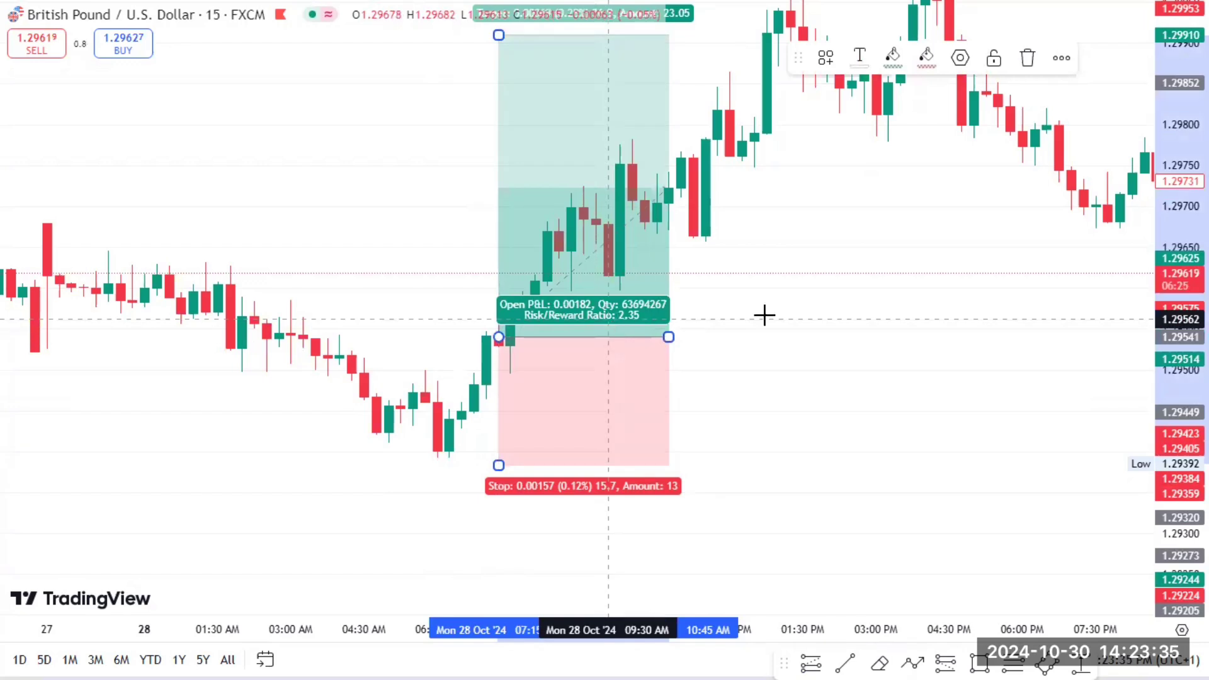
scroll(764, 316, "down", 3)
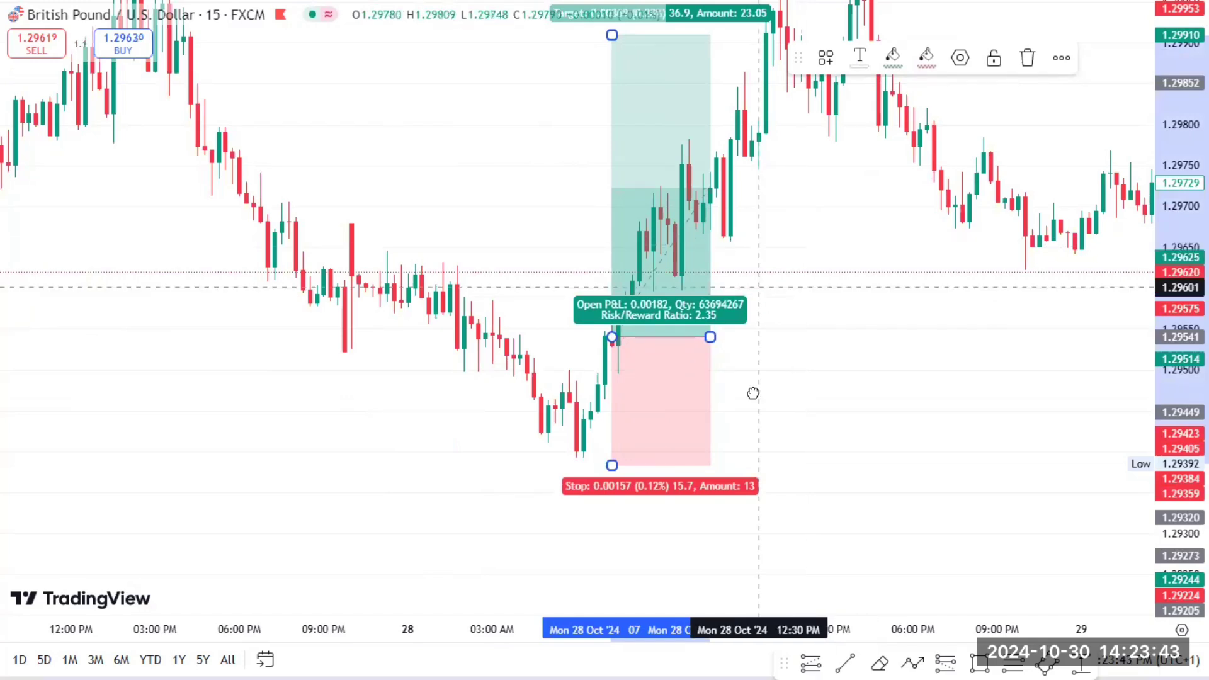
left_click_drag(750, 394, 752, 428)
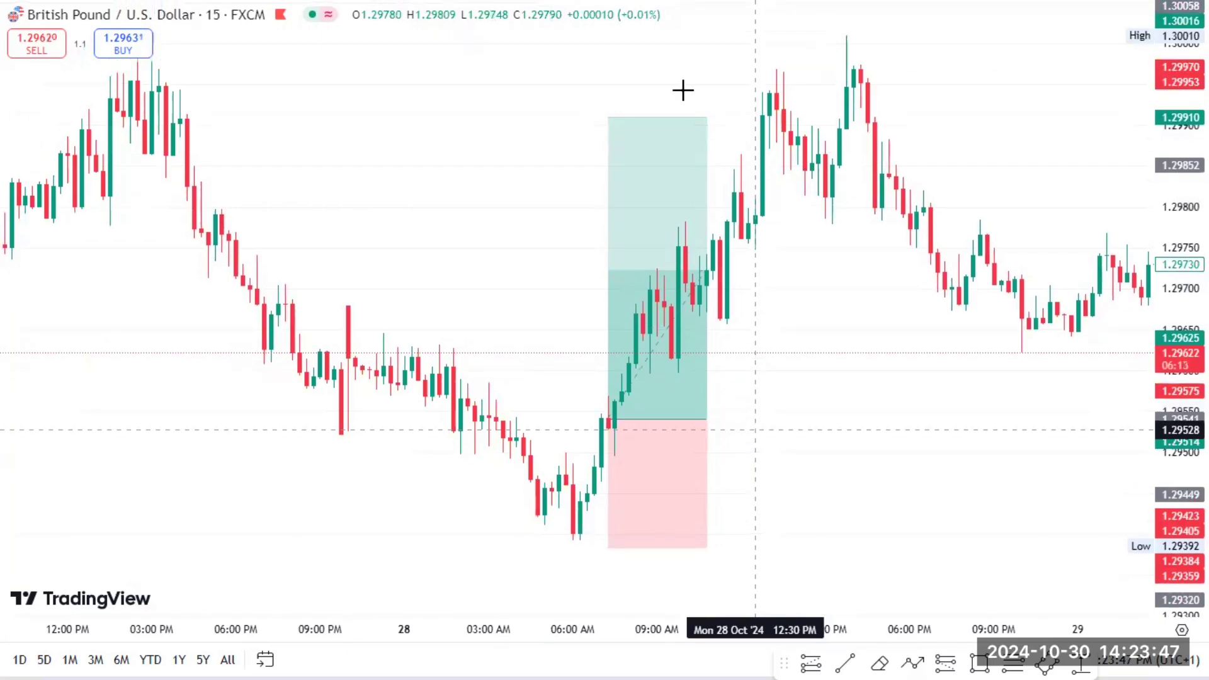
left_click(642, 118)
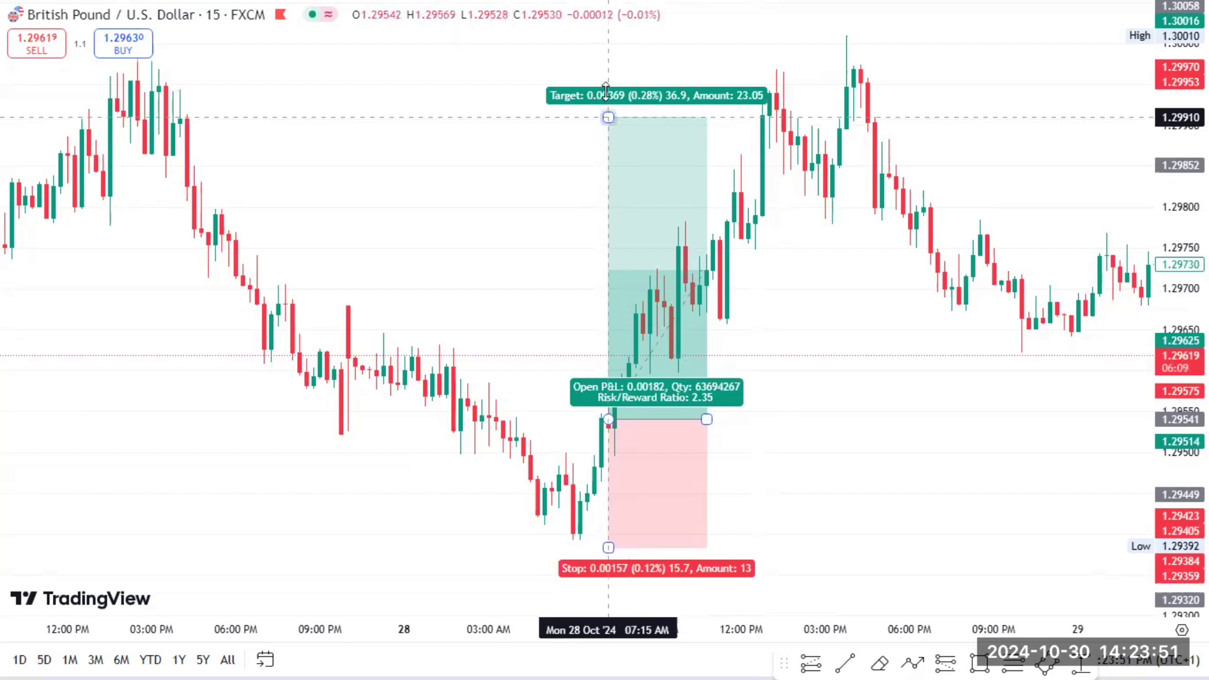
left_click_drag(606, 116, 604, 82)
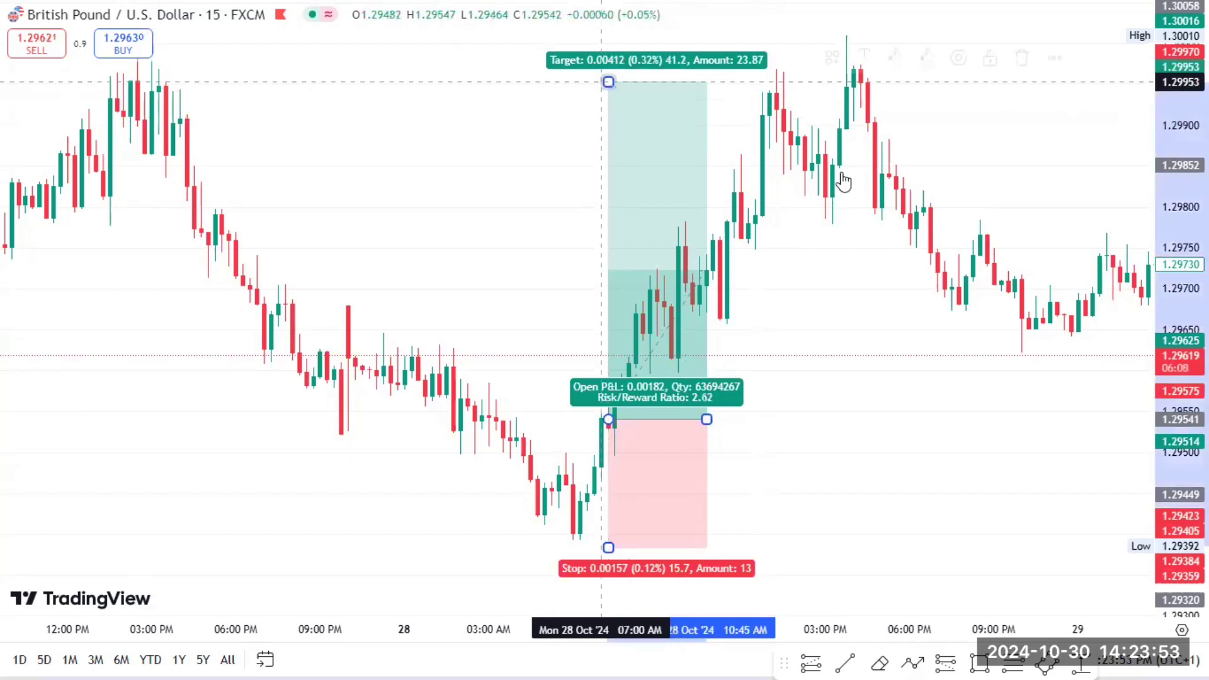
left_click(863, 91)
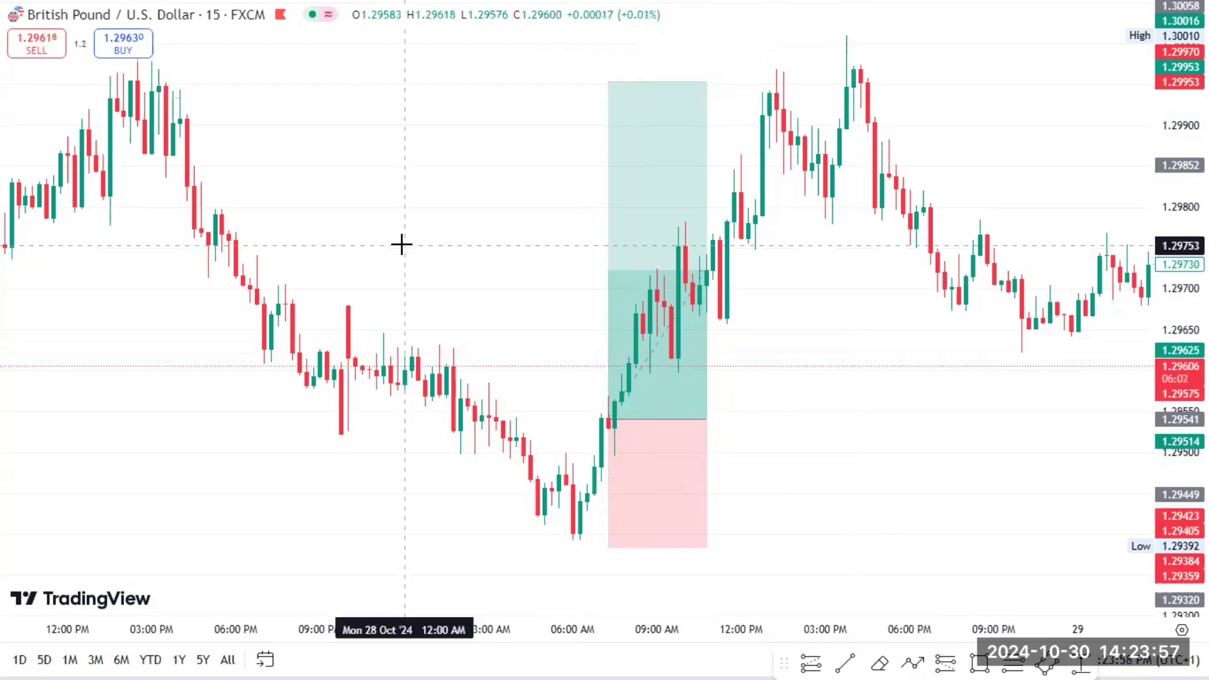
Examine the candles around the 28 October 04:00 PM high and the reversal that follows it.
scroll(198, 40, "down", 2)
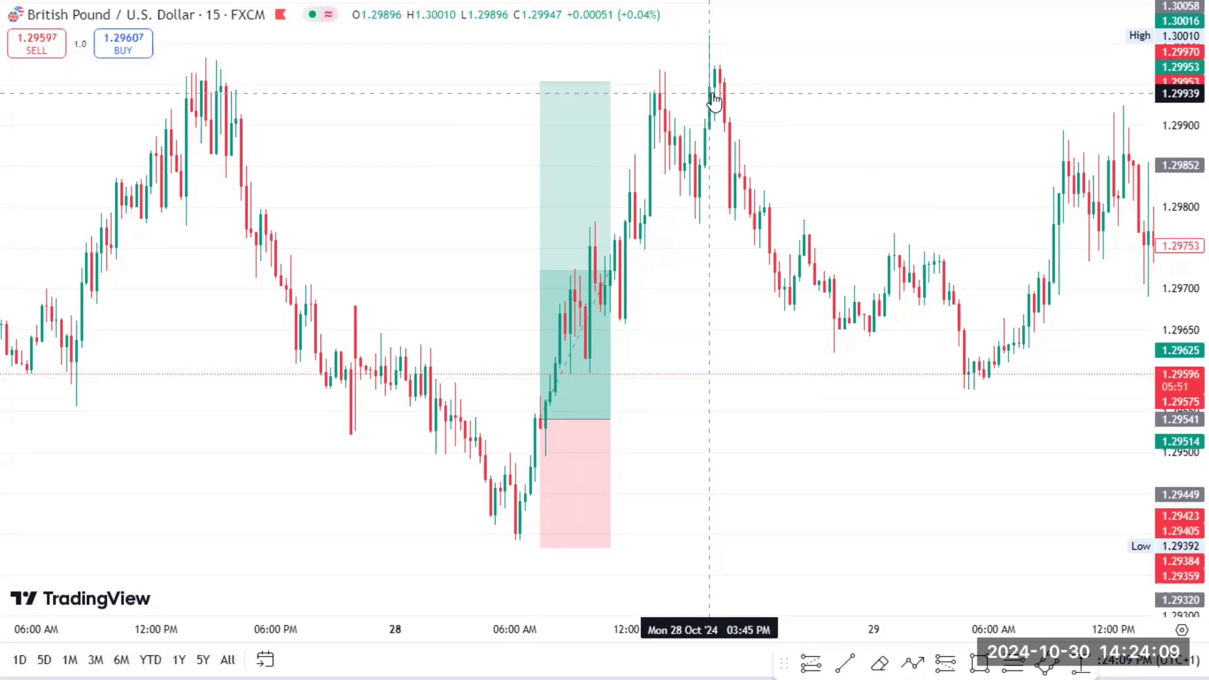
scroll(714, 98, "up", 3)
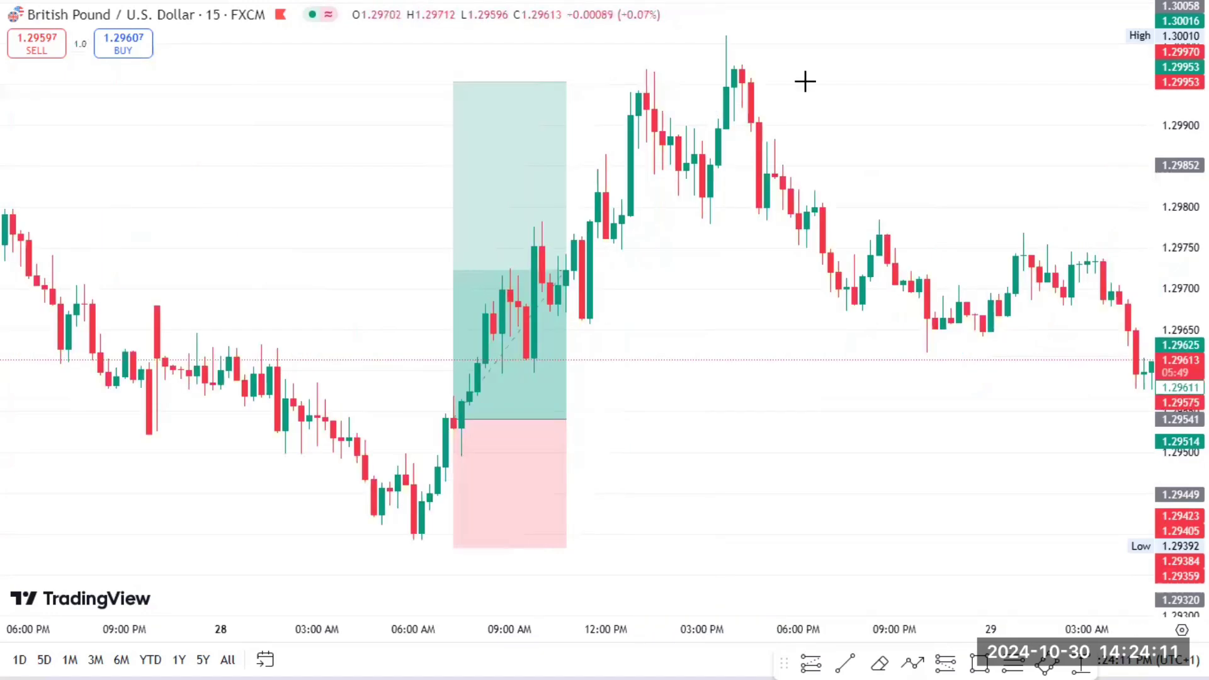
scroll(805, 81, "up", 2)
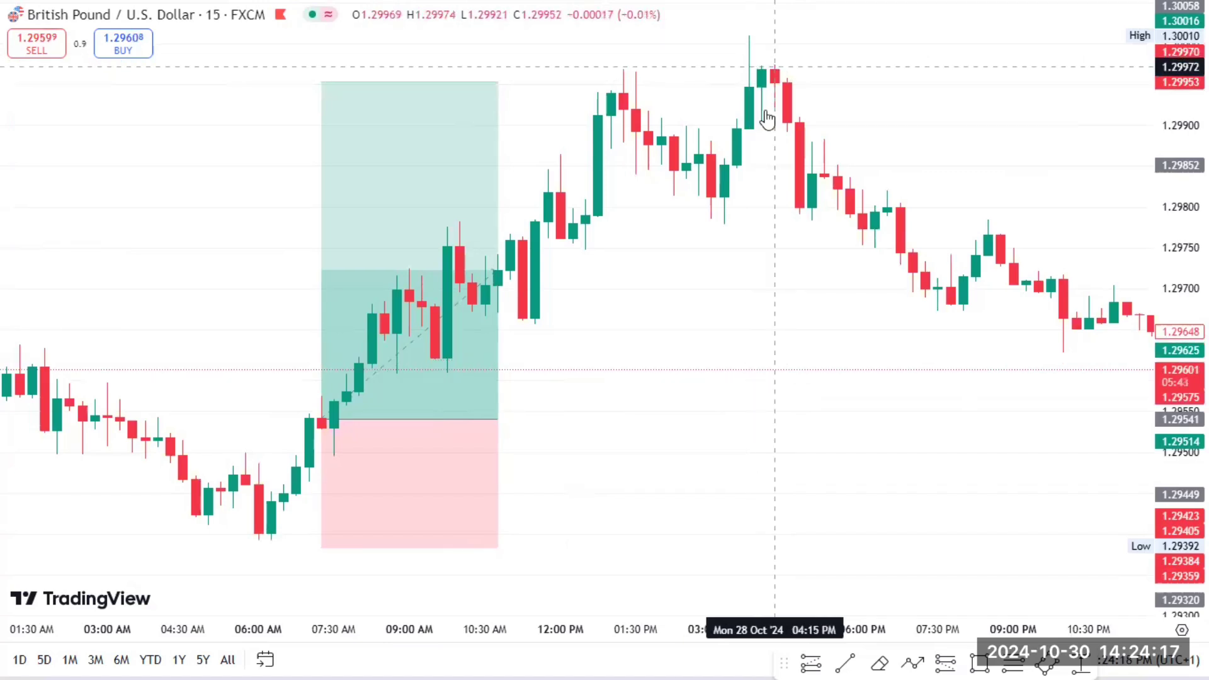
scroll(767, 119, "up", 4)
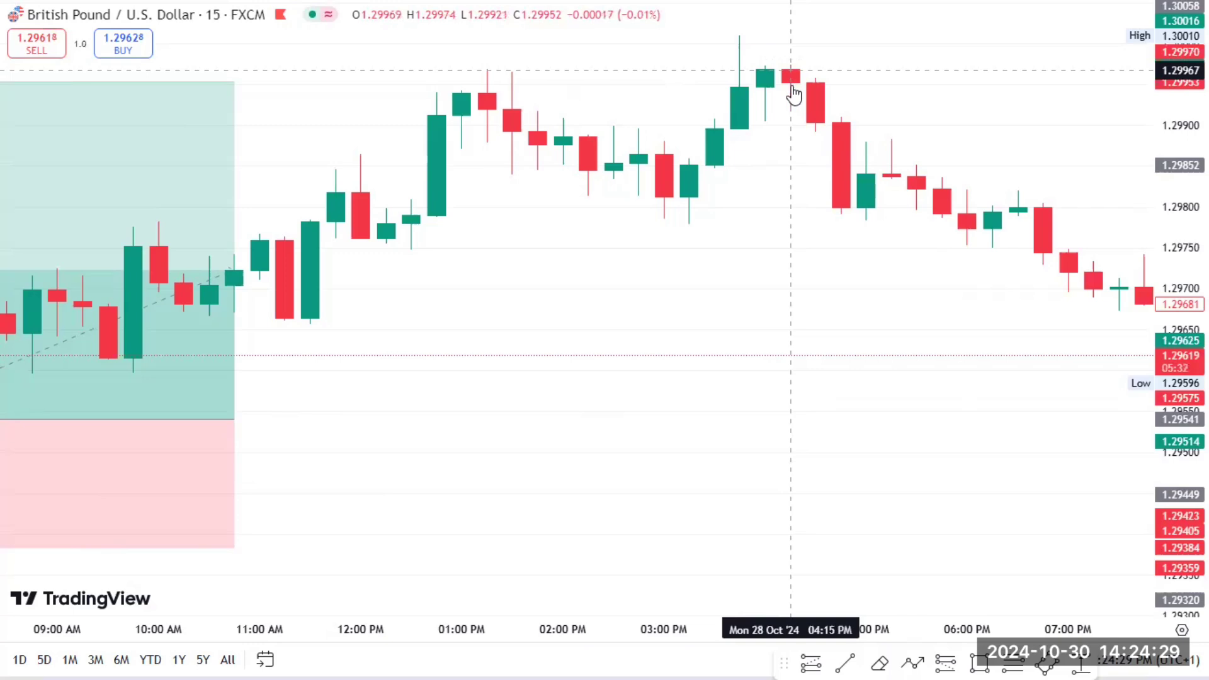
scroll(792, 96, "down", 2)
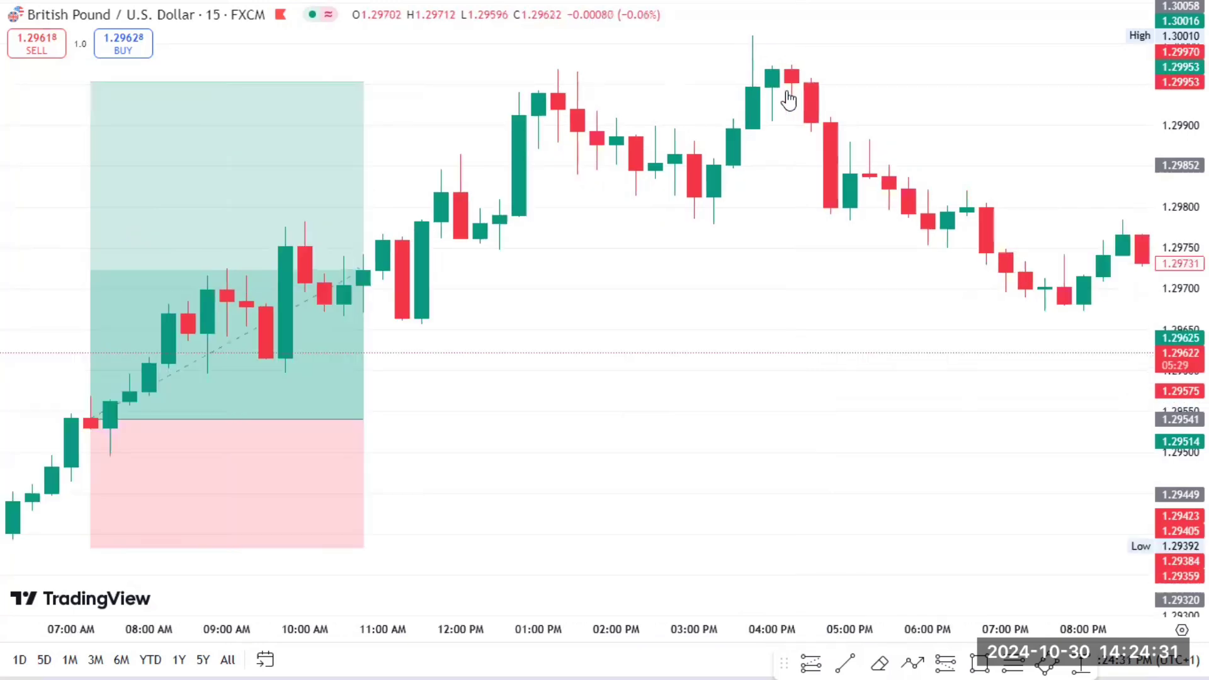
scroll(779, 107, "down", 3)
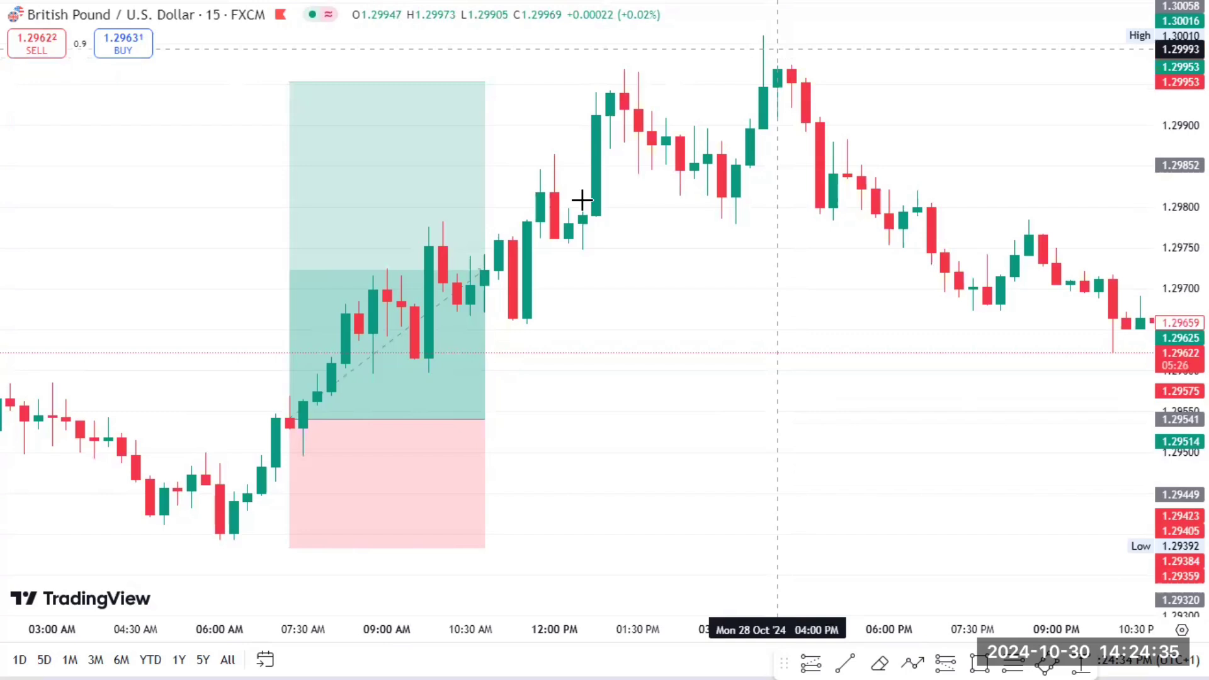
Compare the 25 October afternoon swing highs with the 28 October highs around the long position.
scroll(582, 200, "down", 2)
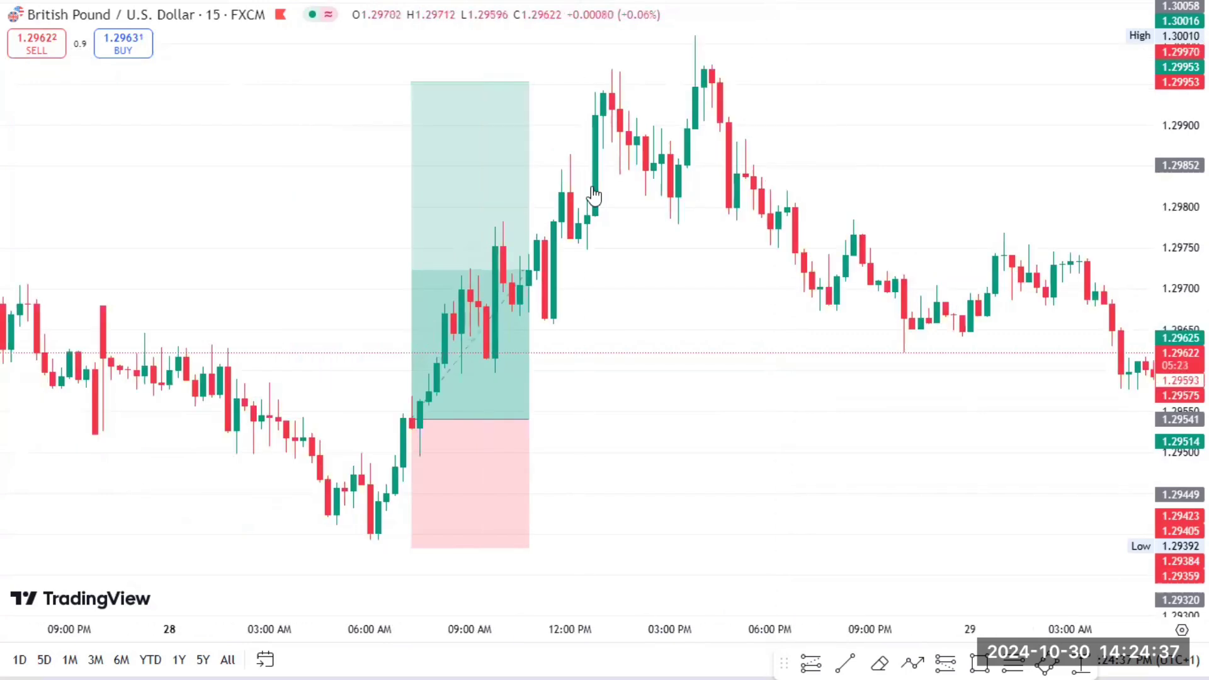
scroll(252, 158, "left", 5)
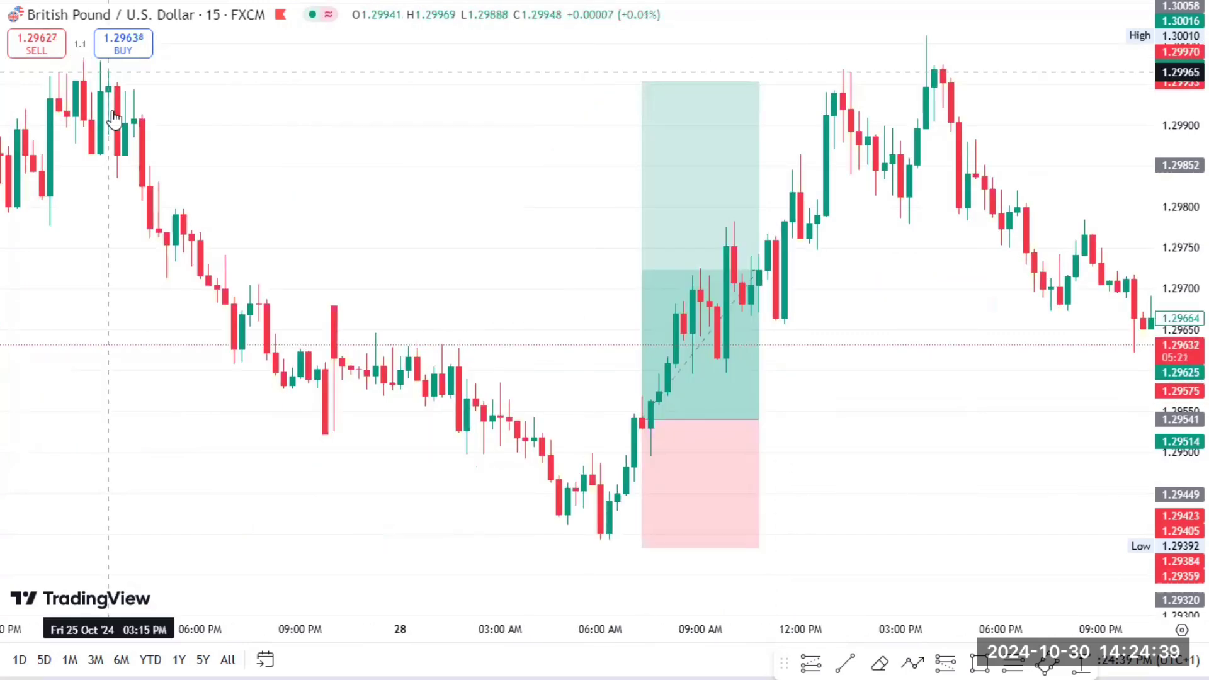
scroll(117, 111, "down", 2)
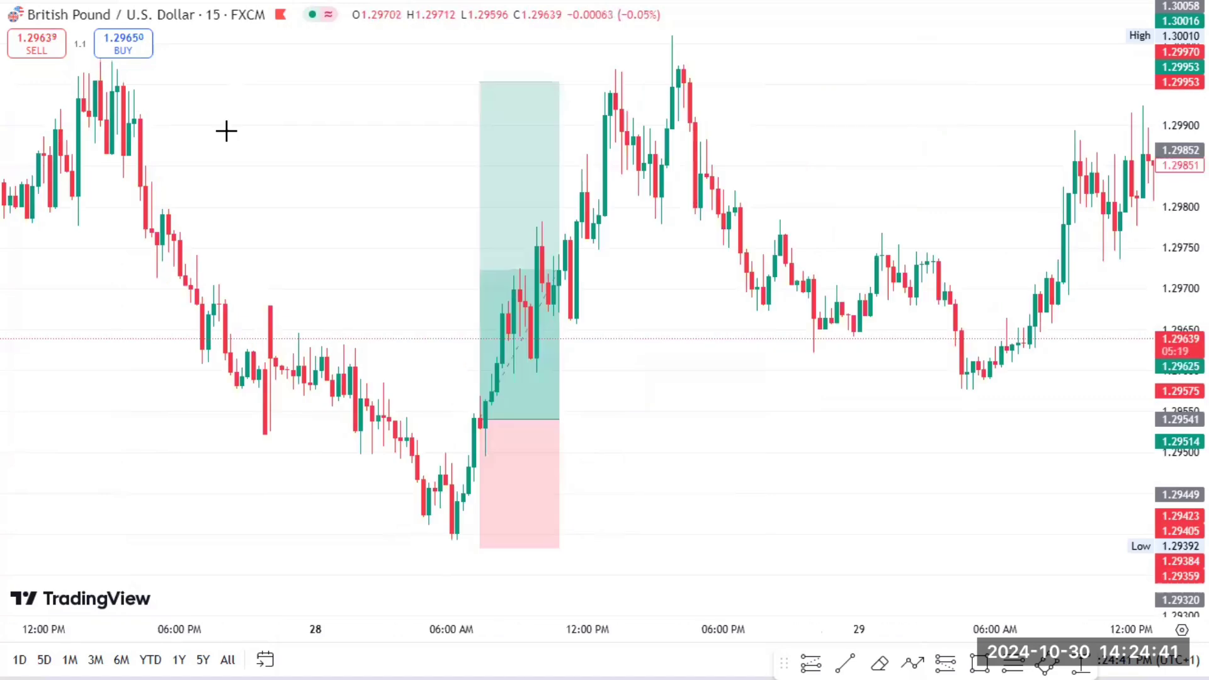
left_click_drag(151, 162, 184, 256)
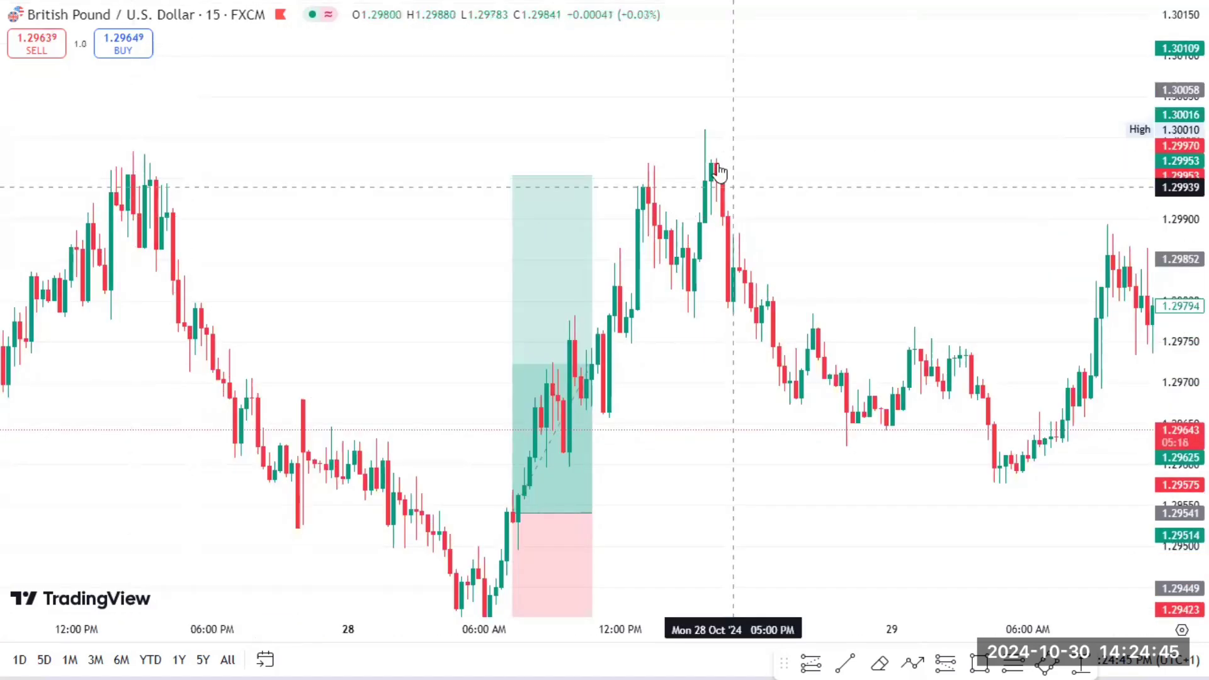
left_click(570, 196)
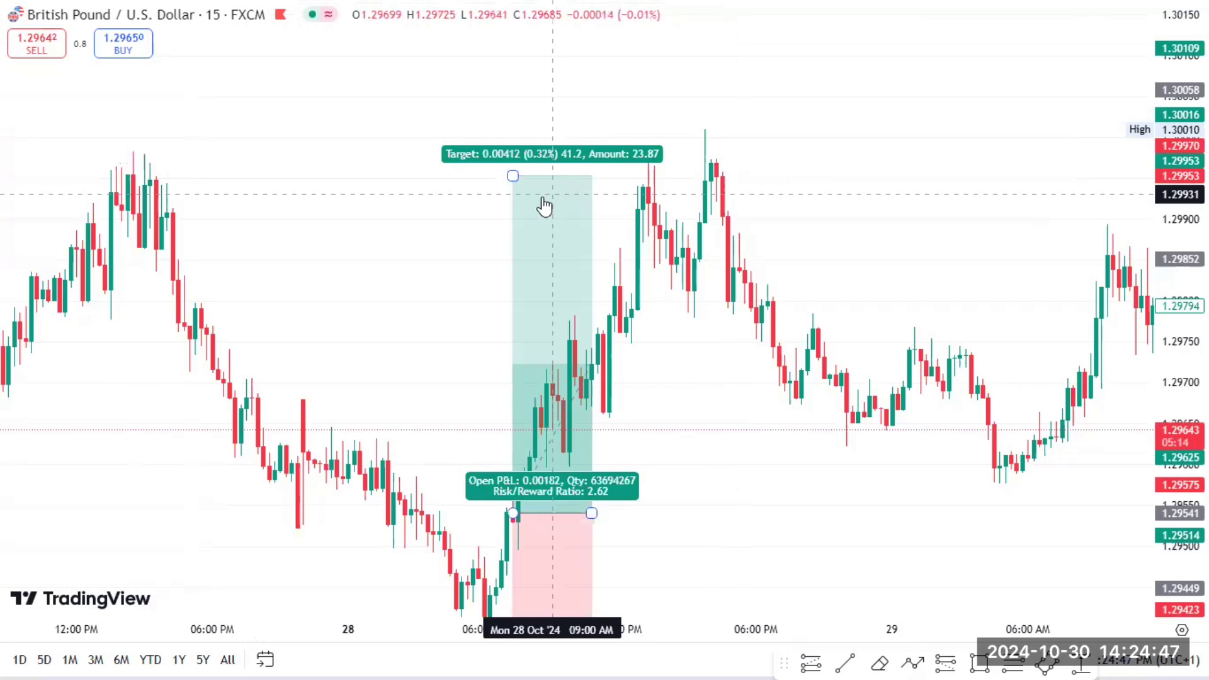
left_click(730, 199)
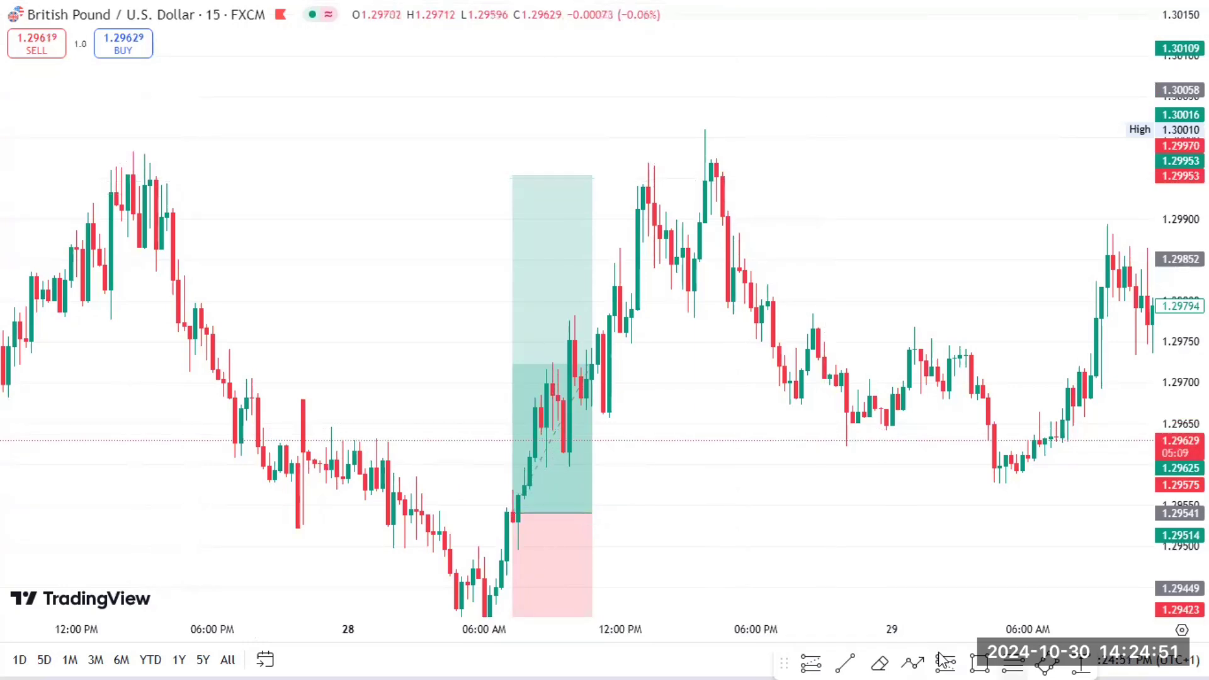
Place a short position at the 28 October 05:15 PM candle with entry about 1.29949, stop about 1.30035 and target about 1.29649.
left_click(738, 106)
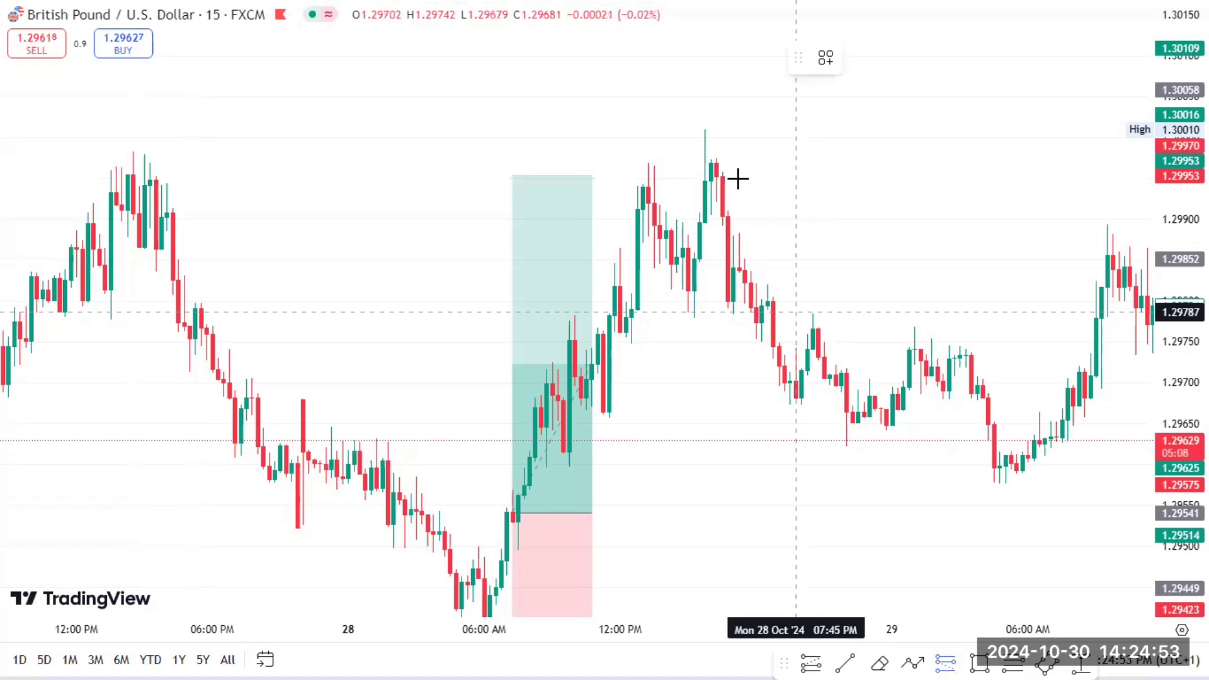
left_click(740, 140)
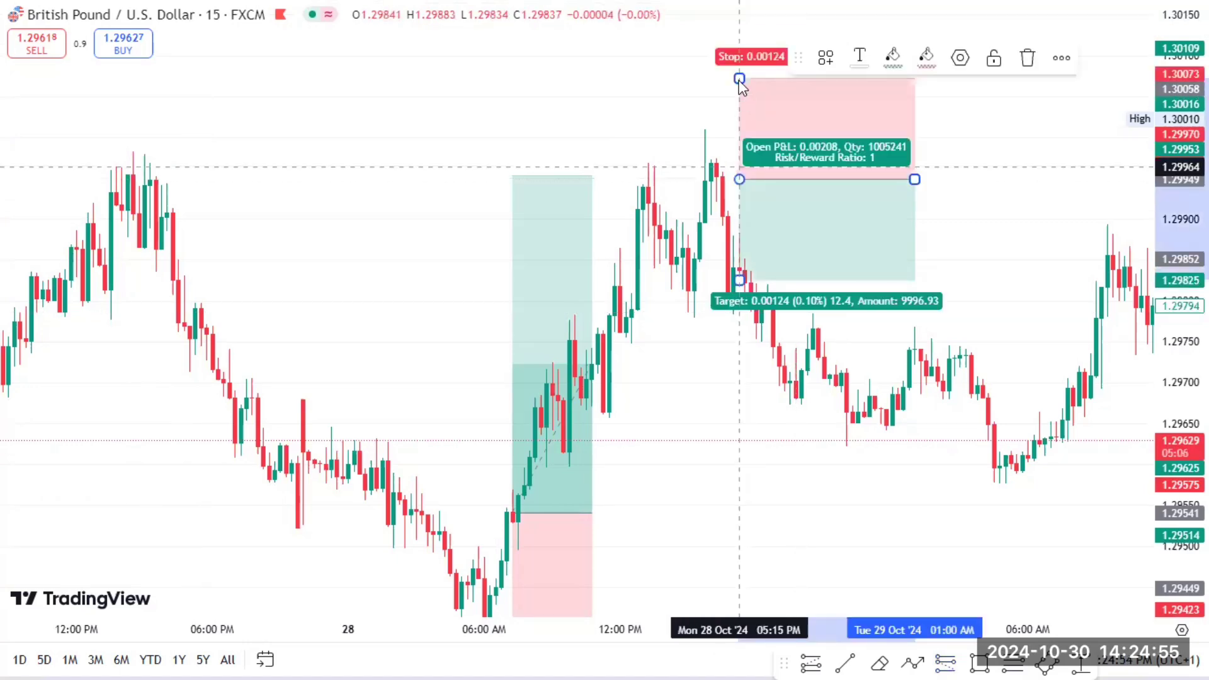
left_click_drag(740, 99, 740, 109)
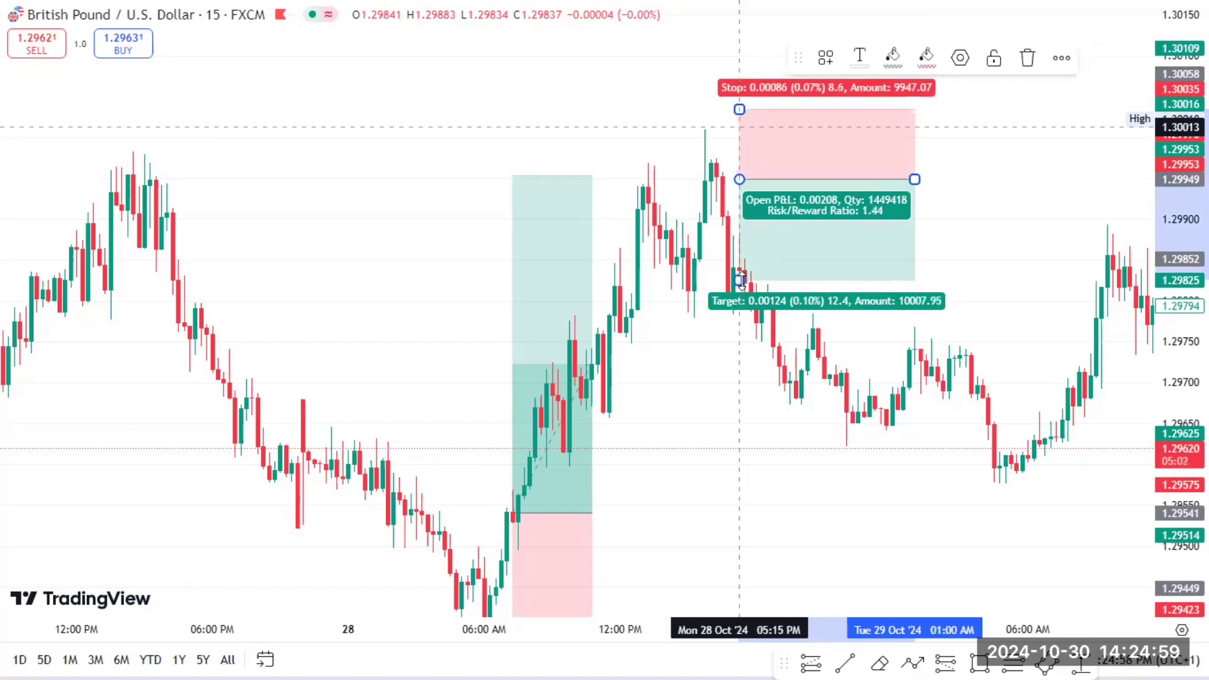
left_click_drag(767, 354, 777, 444)
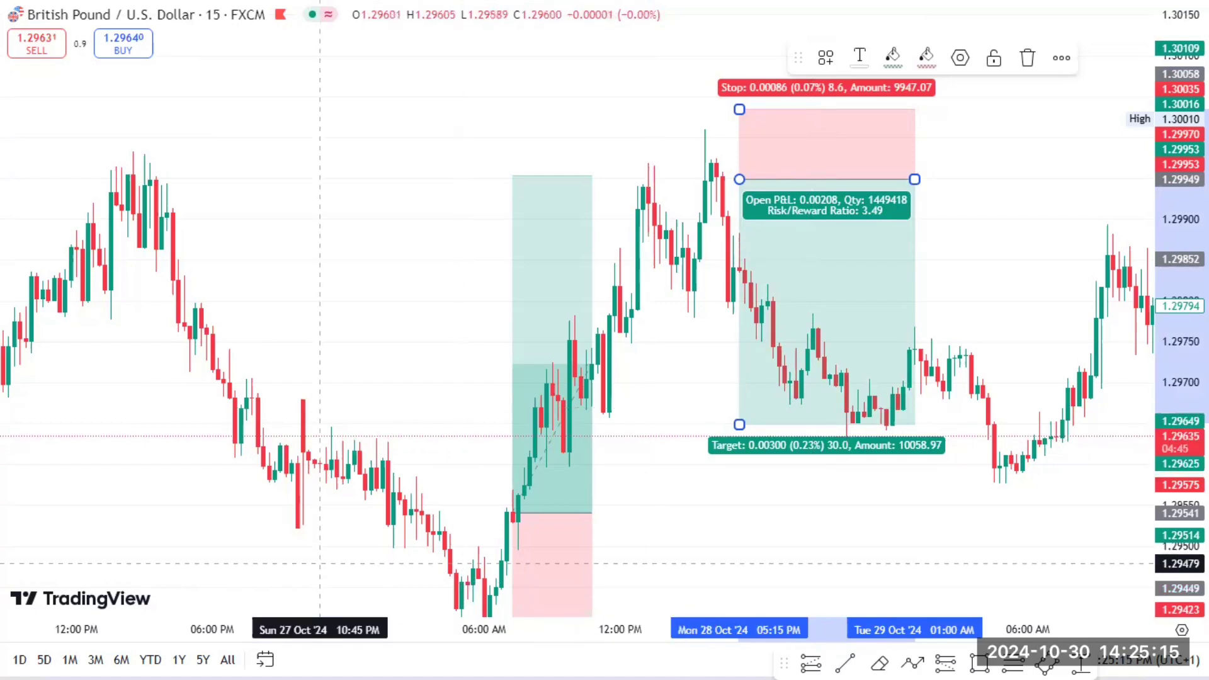
Examine the swing lows of 24 October and 28 October over a wider range of candles.
left_click(472, 489)
scroll(472, 488, "down", 5)
scroll(519, 508, "up", 3)
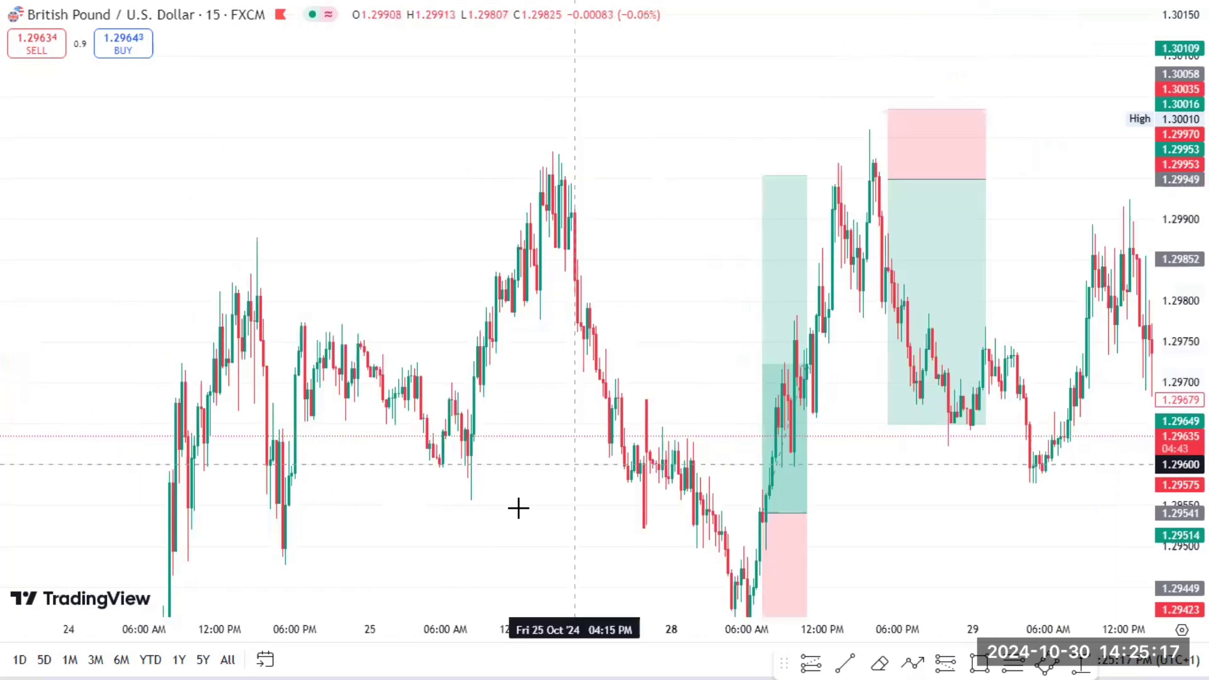
scroll(518, 508, "left", 2)
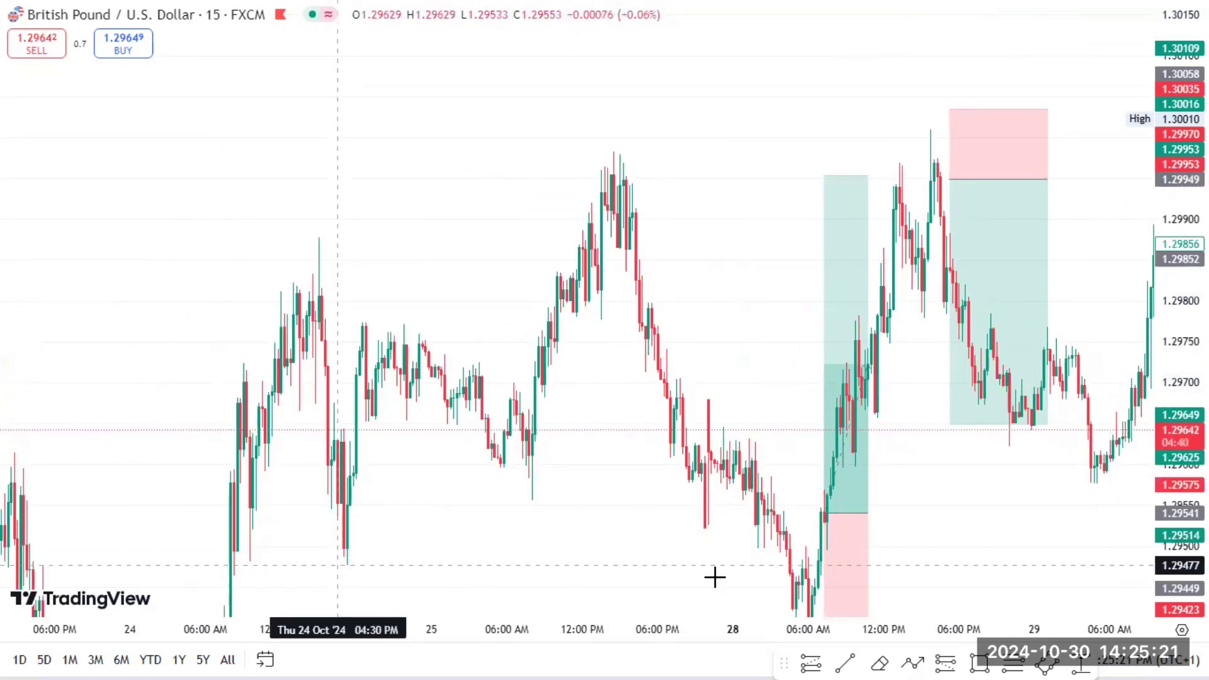
scroll(707, 561, "right", 3)
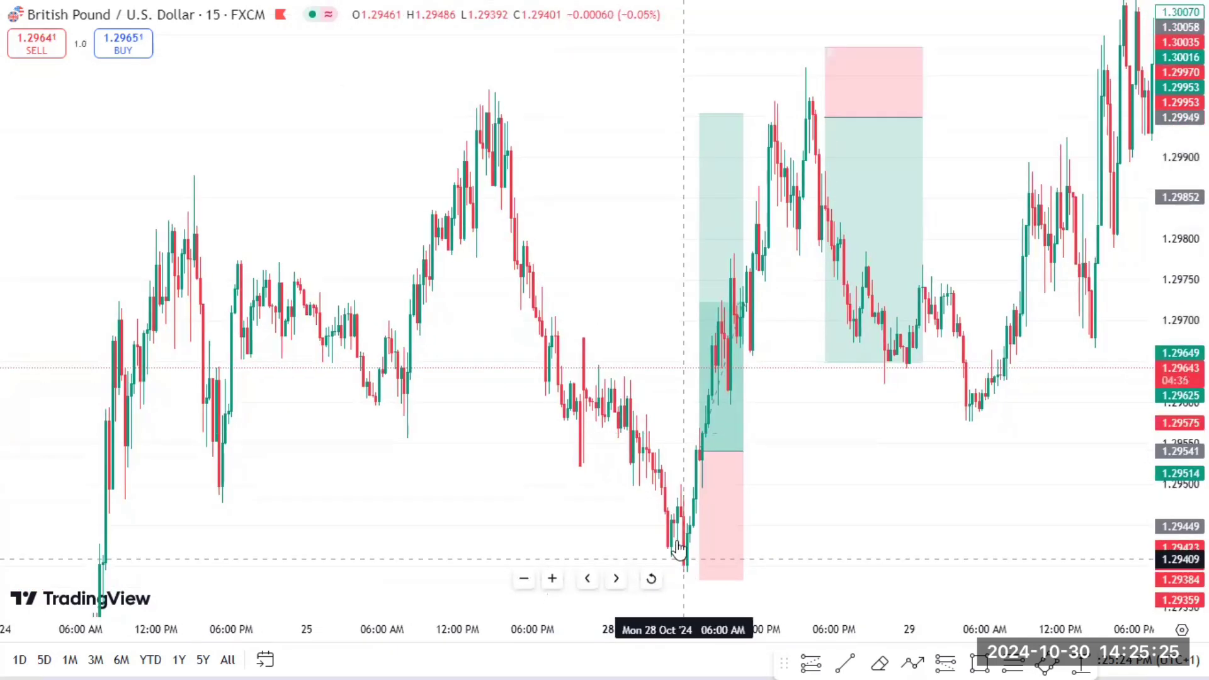
scroll(549, 399, "right", 1)
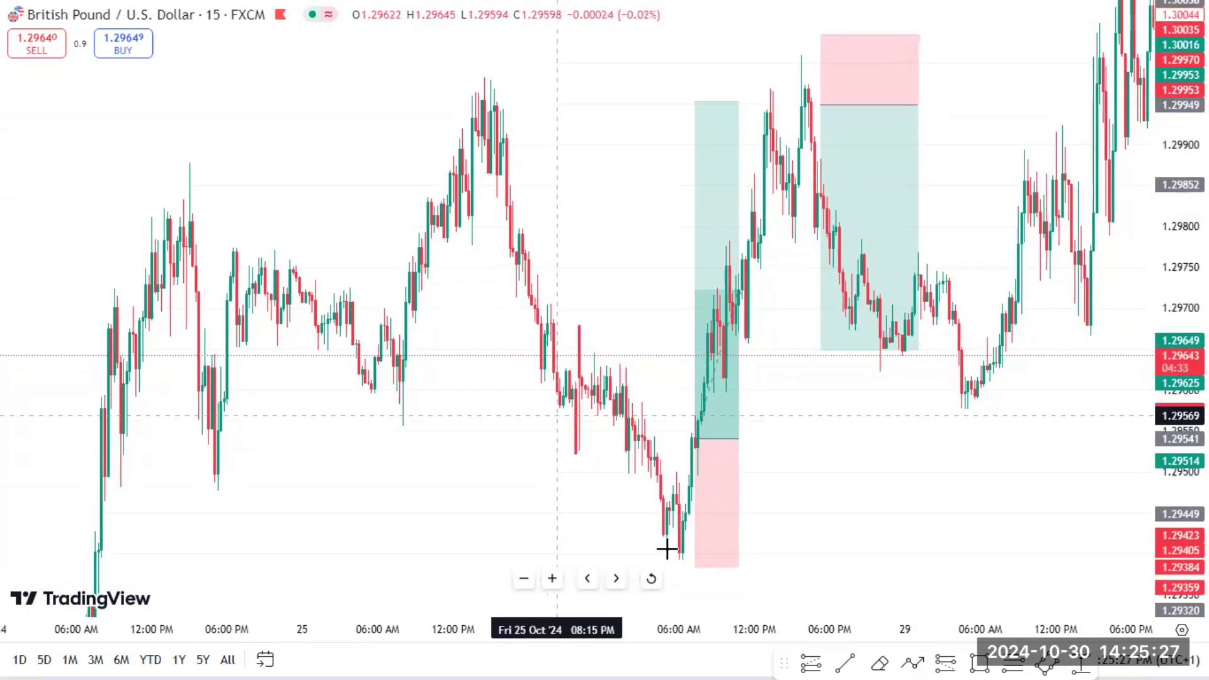
scroll(671, 547, "right", 1)
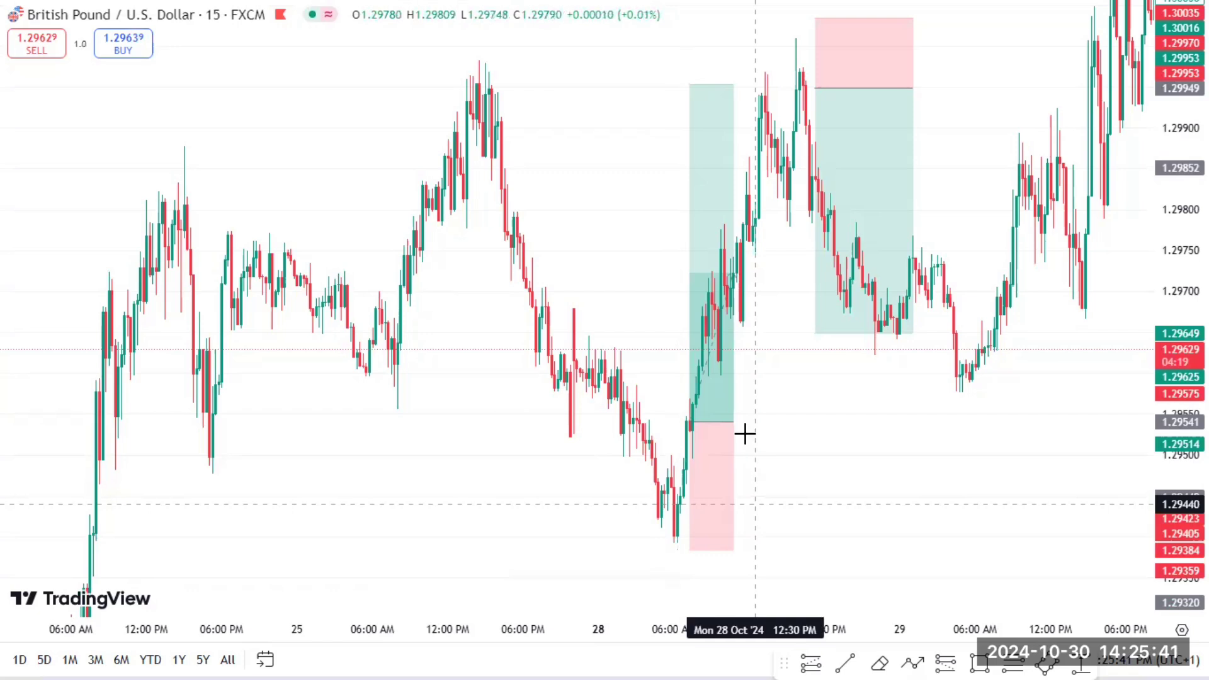
left_click_drag(745, 434, 735, 389)
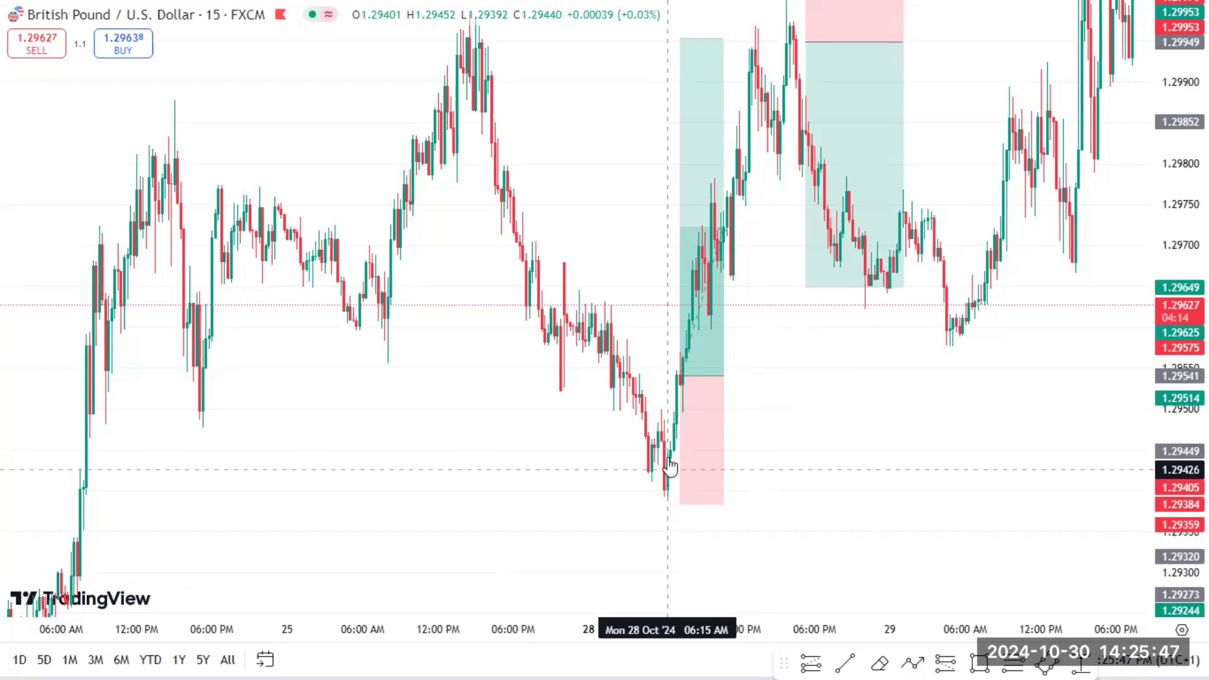
Move the long position's entry to about 1.29448 at the 28 October 06:15 AM candle and its stop to about 1.29380.
left_click(680, 377)
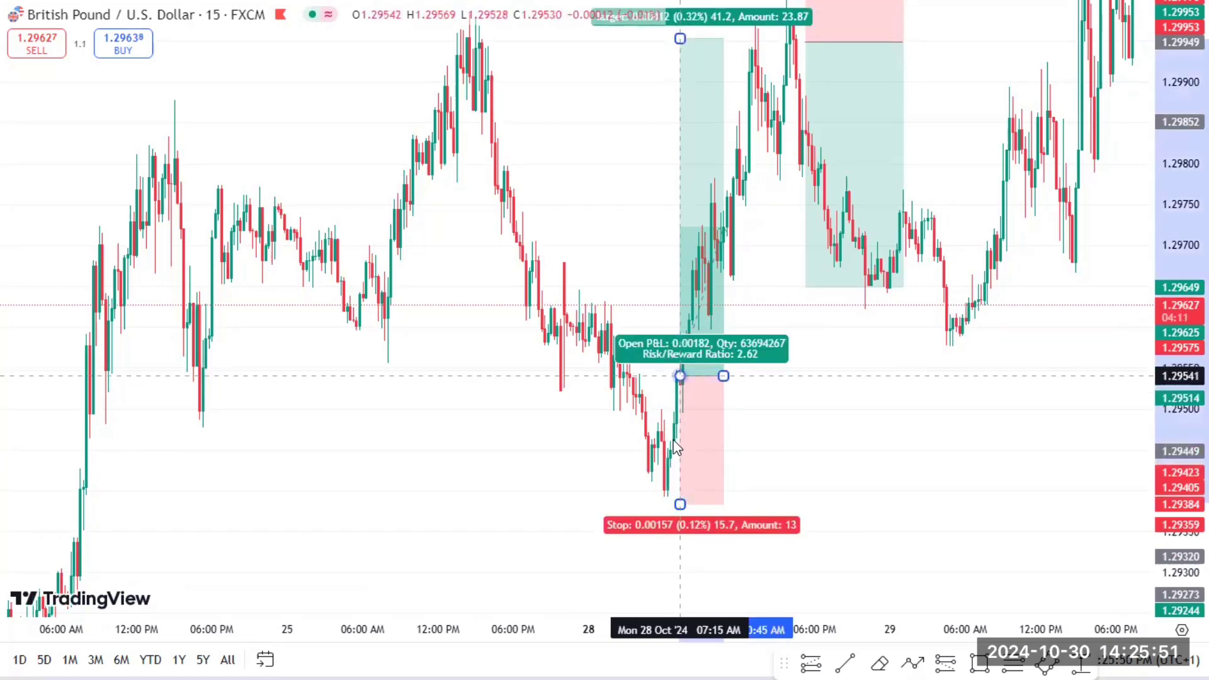
left_click_drag(673, 441, 668, 452)
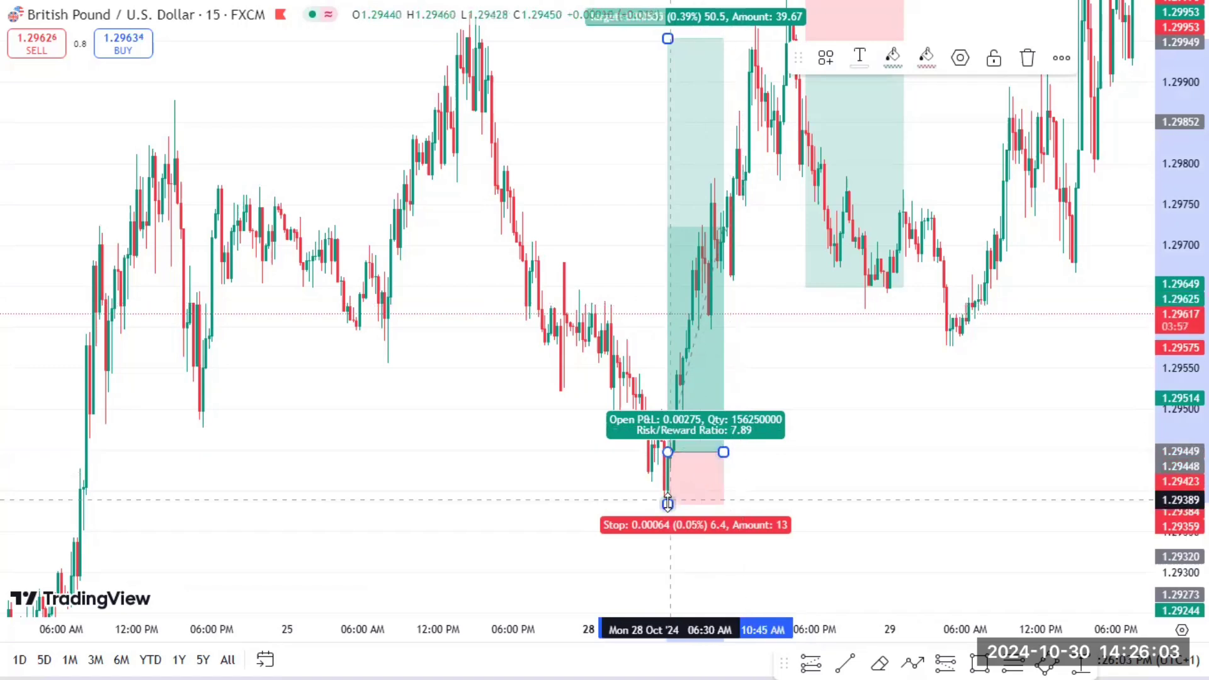
left_click_drag(667, 503, 668, 507)
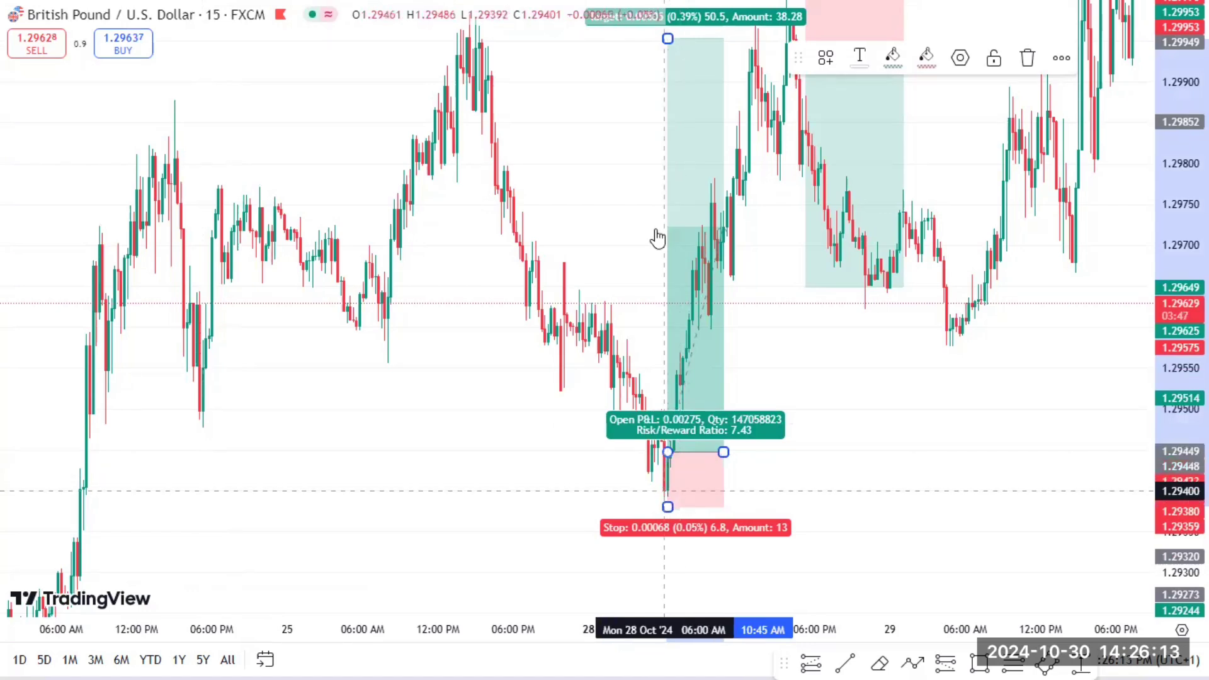
left_click(597, 277)
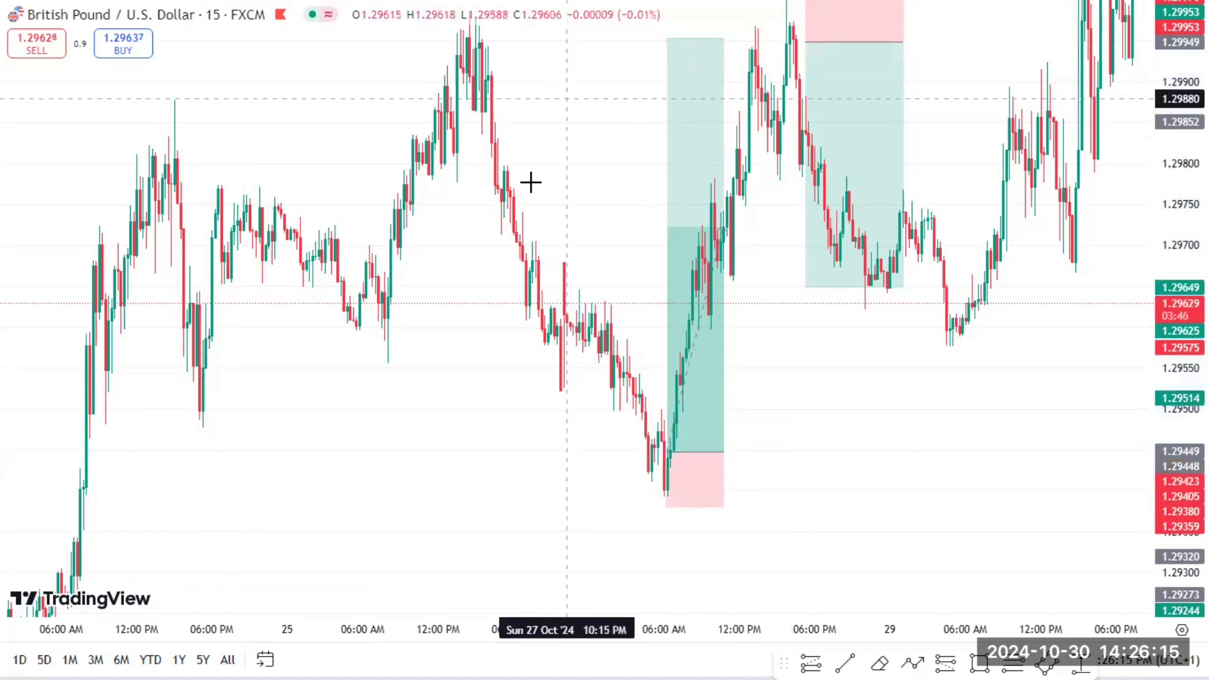
Examine the 28 October 03:45 PM swing high and the short position beside it.
left_click_drag(531, 182, 559, 341)
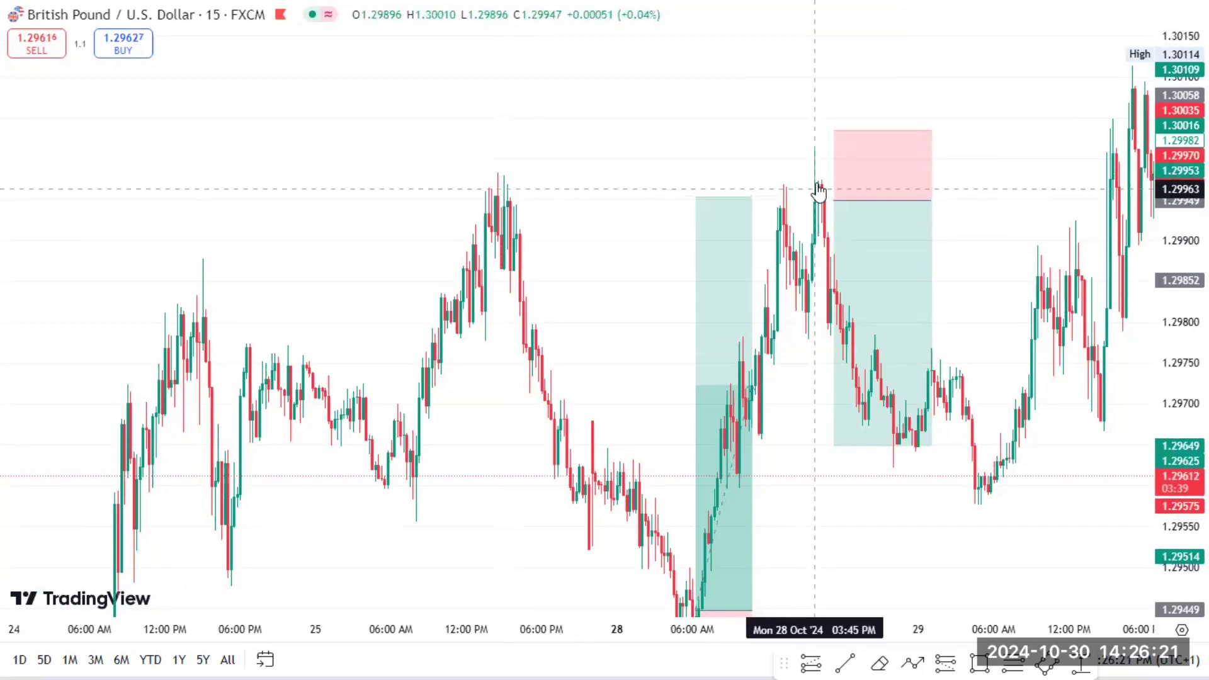
left_click(847, 153)
left_click(839, 520)
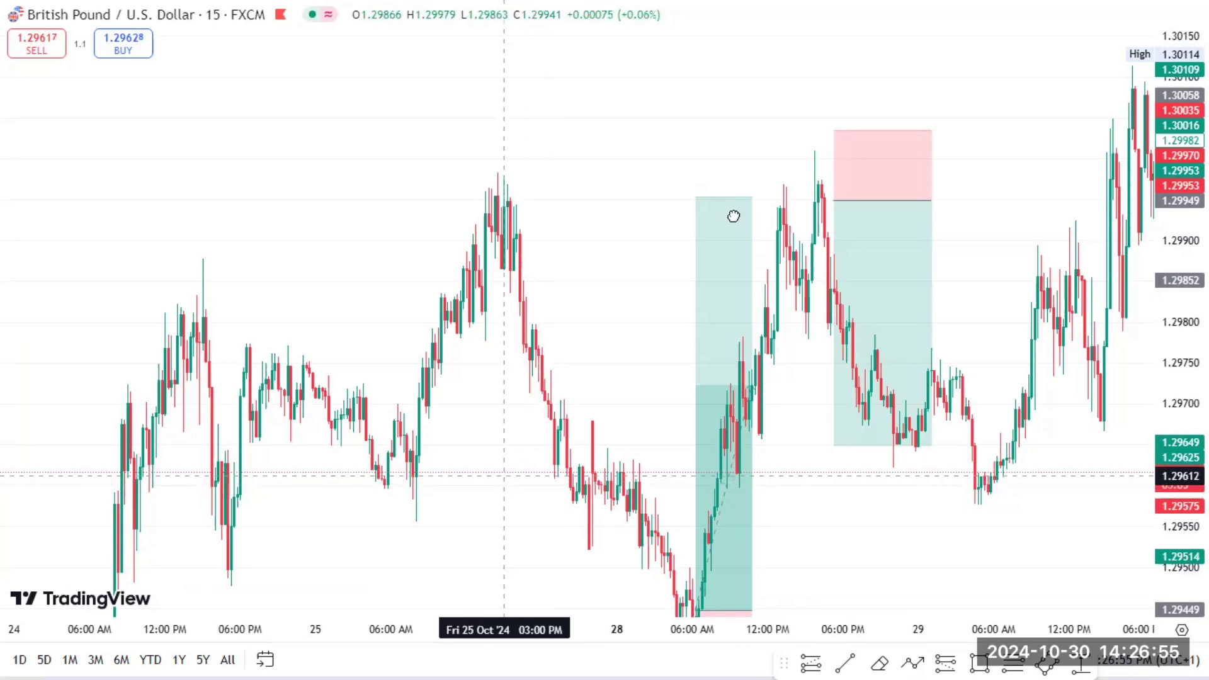
Draw a Fibonacci retracement from the 23 October 07:00 PM low at about 1.29077 to about 1.29977, extending it to 29 October 06:00 AM.
left_click_drag(289, 588, 498, 338)
scroll(498, 338, "down", 3)
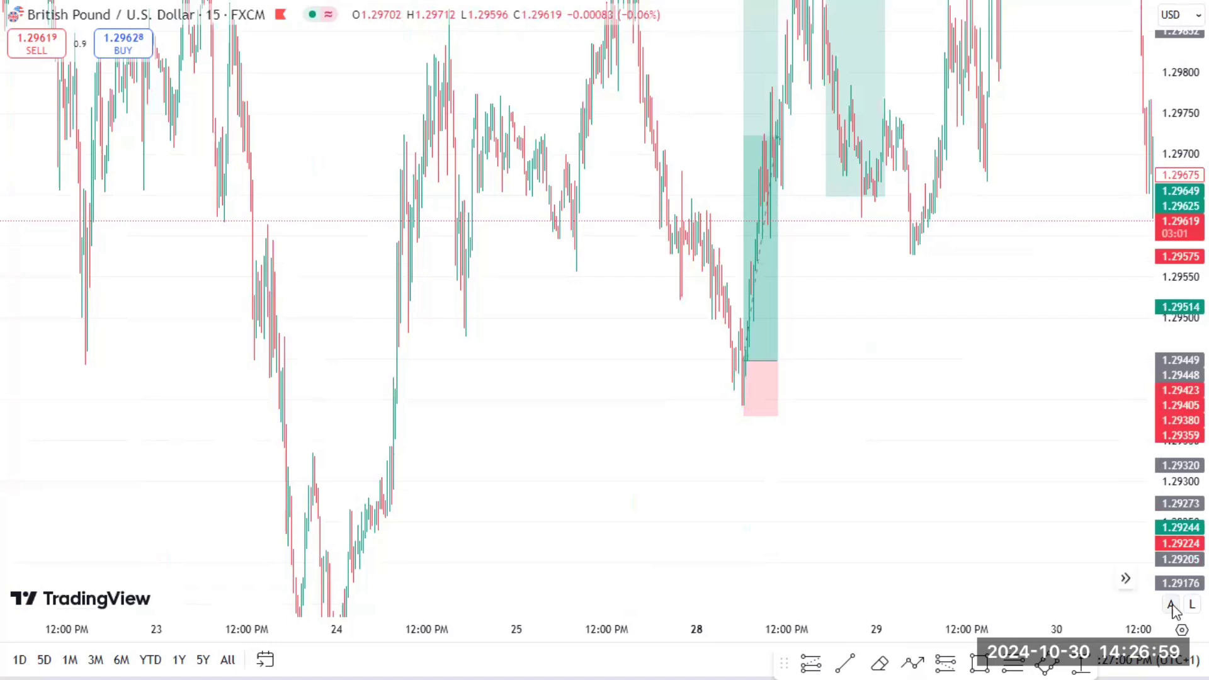
left_click(1171, 603)
scroll(553, 494, "down", 3)
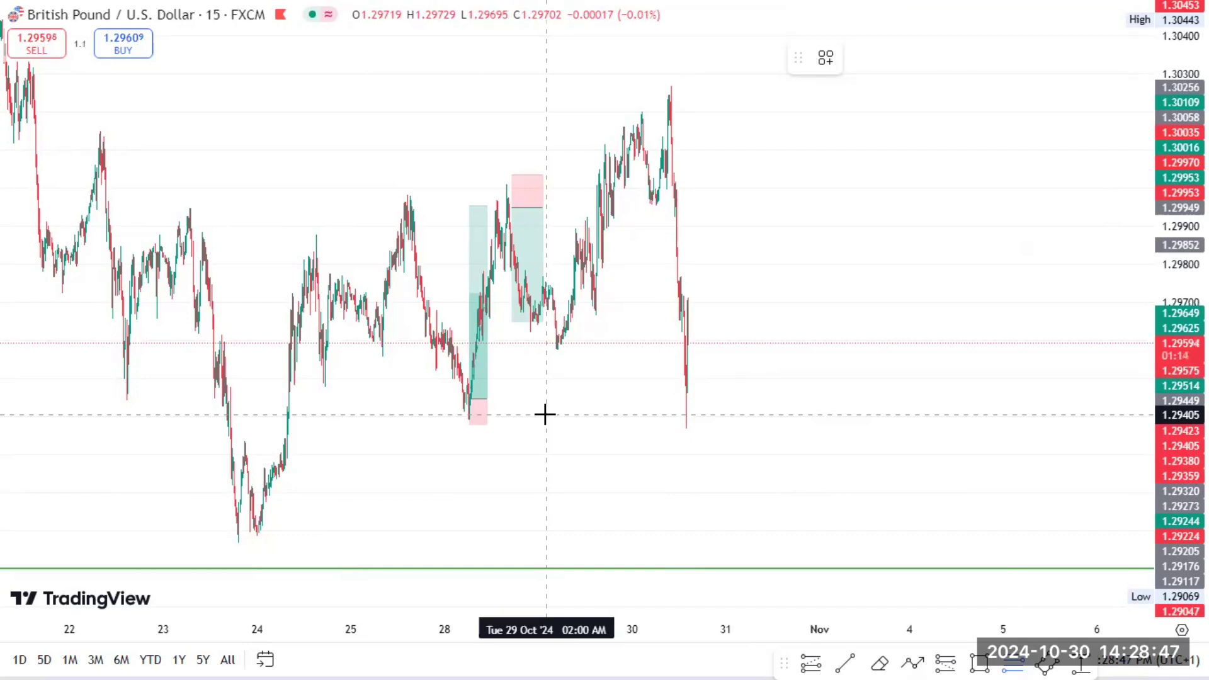
double_click(237, 538)
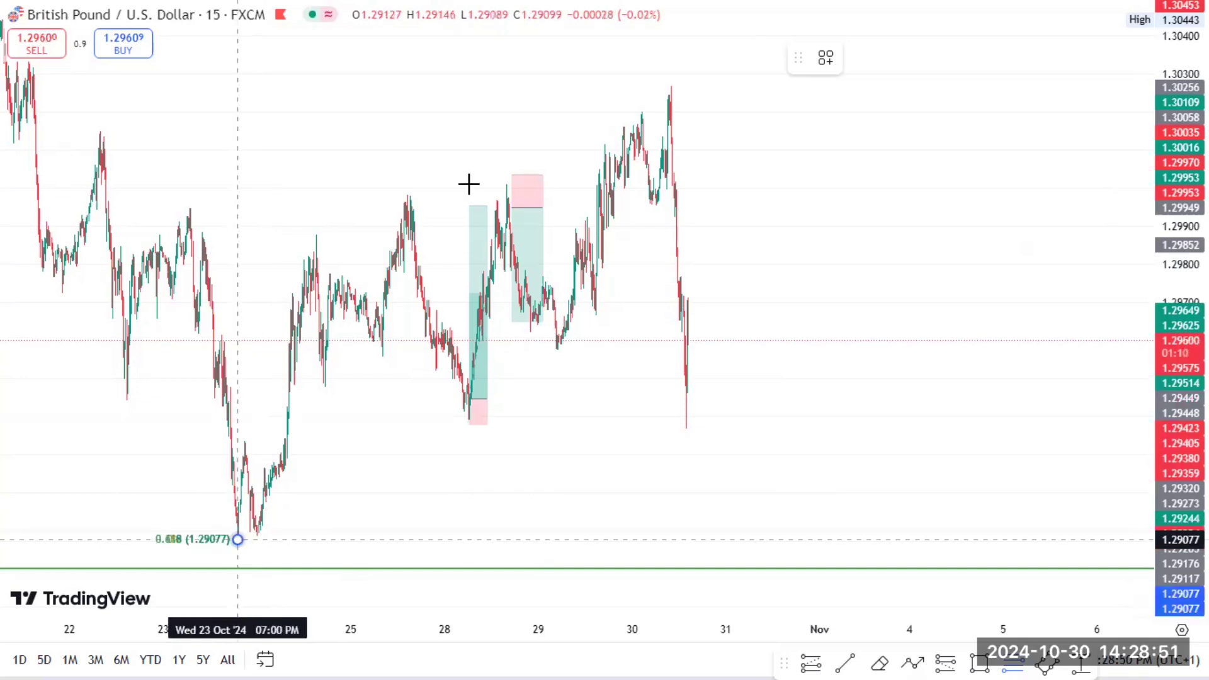
left_click(431, 194)
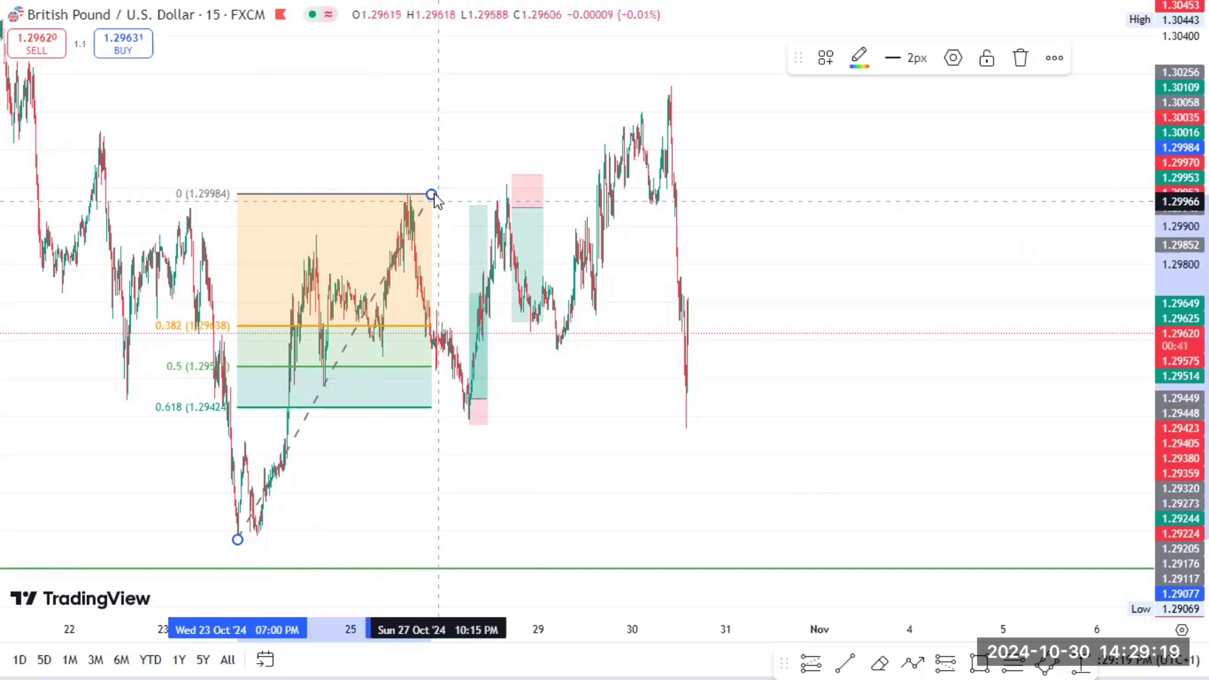
left_click_drag(533, 200, 563, 197)
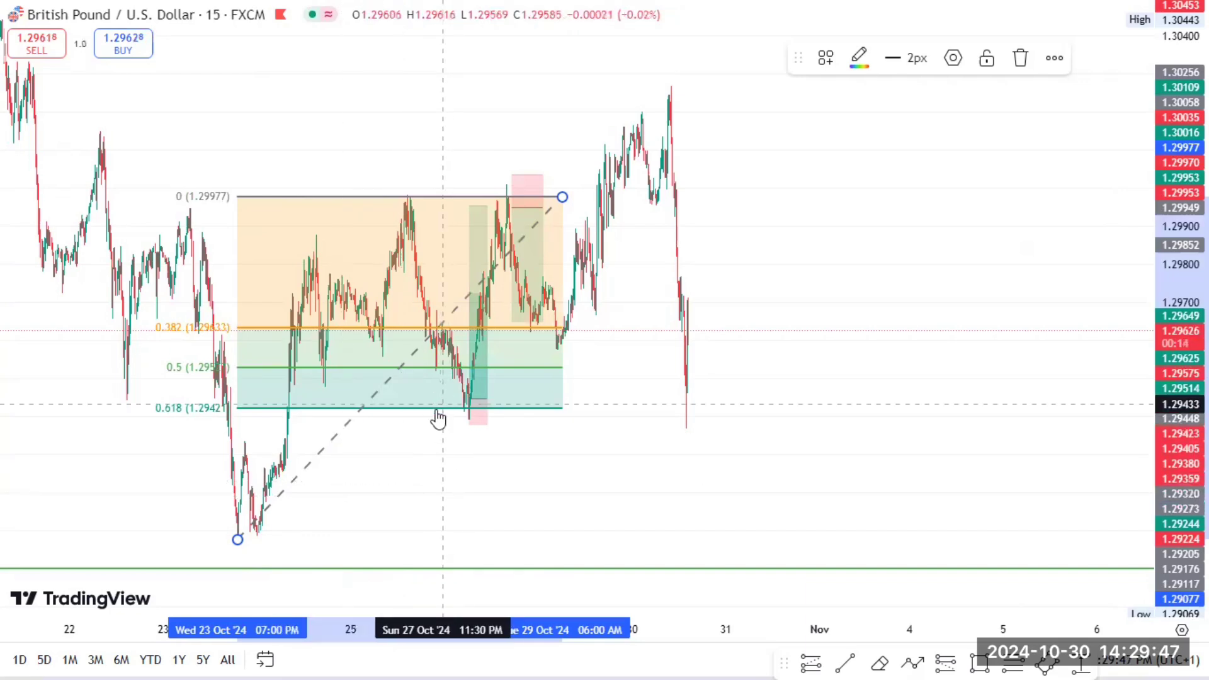
mouse_move(445, 417)
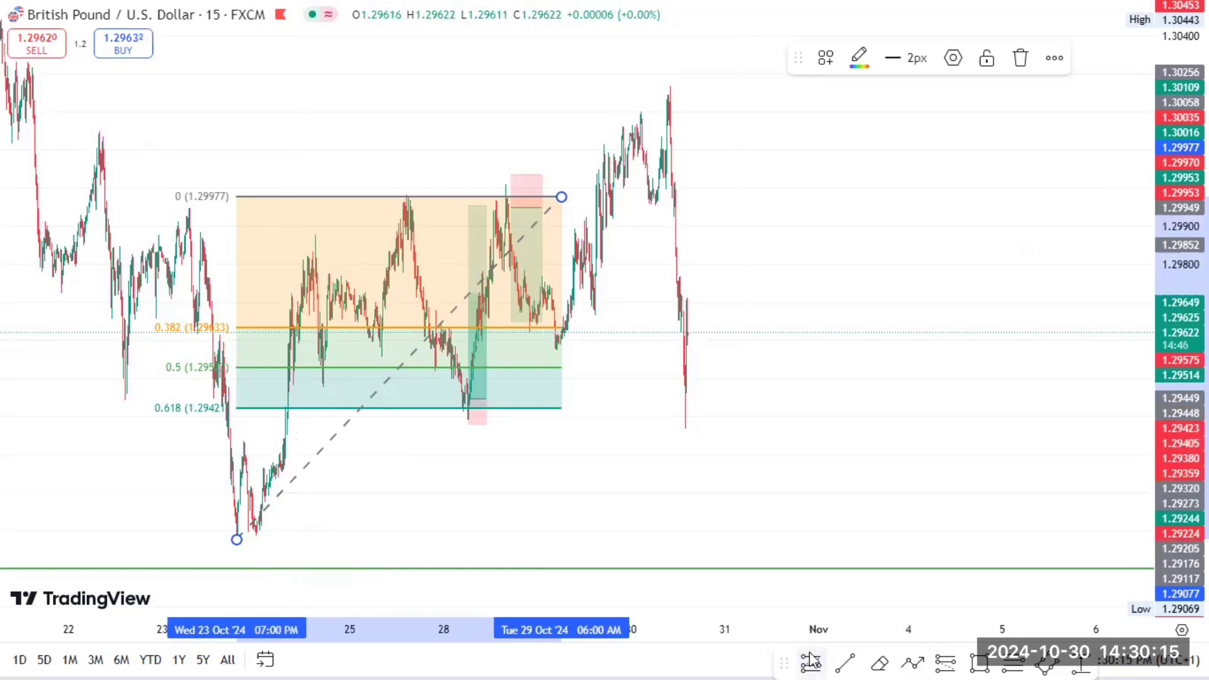
left_click(485, 480)
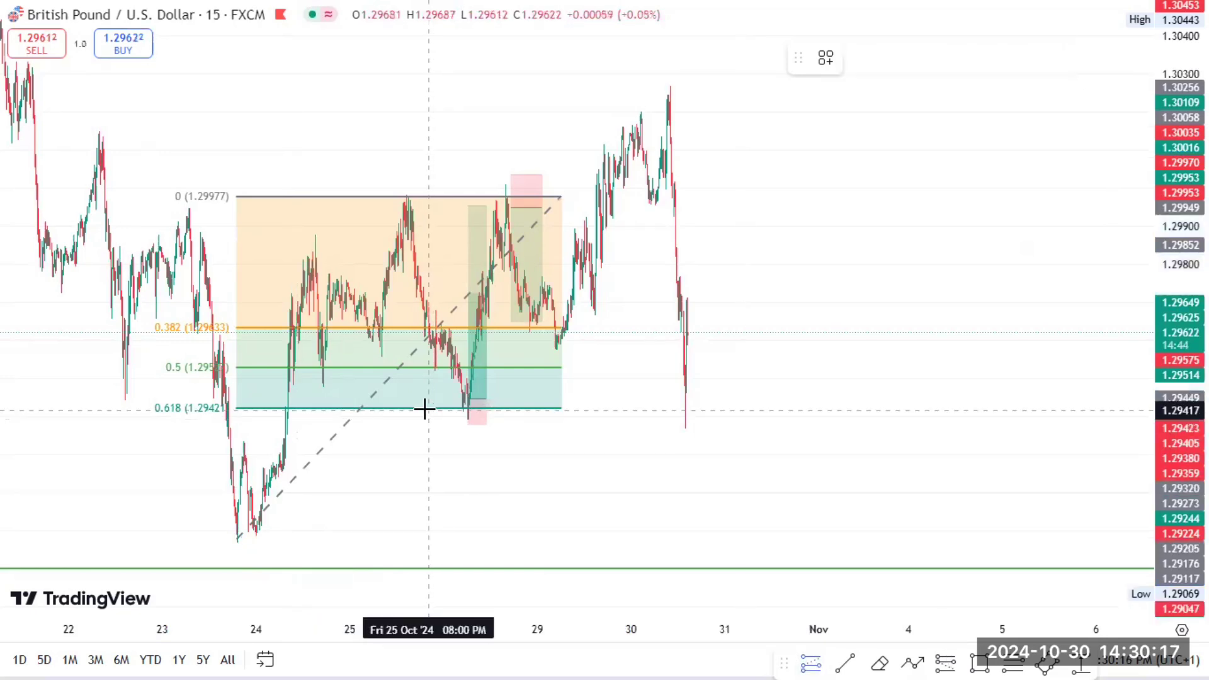
left_click(425, 410)
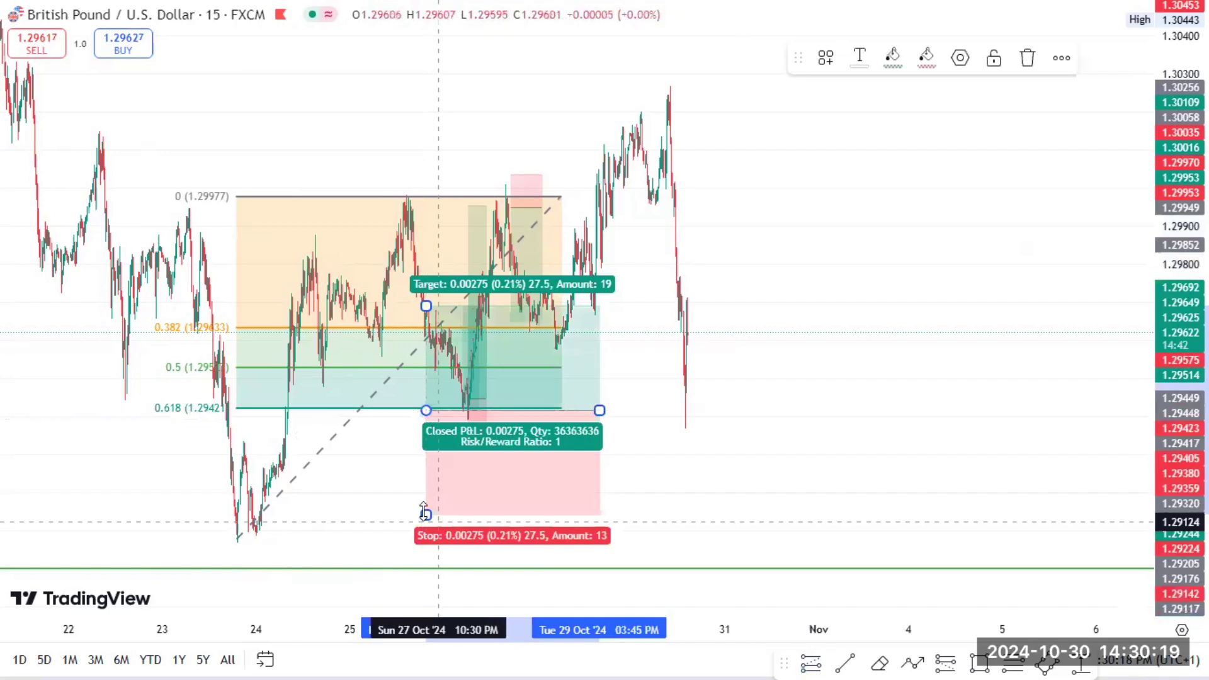
left_click_drag(426, 514, 427, 547)
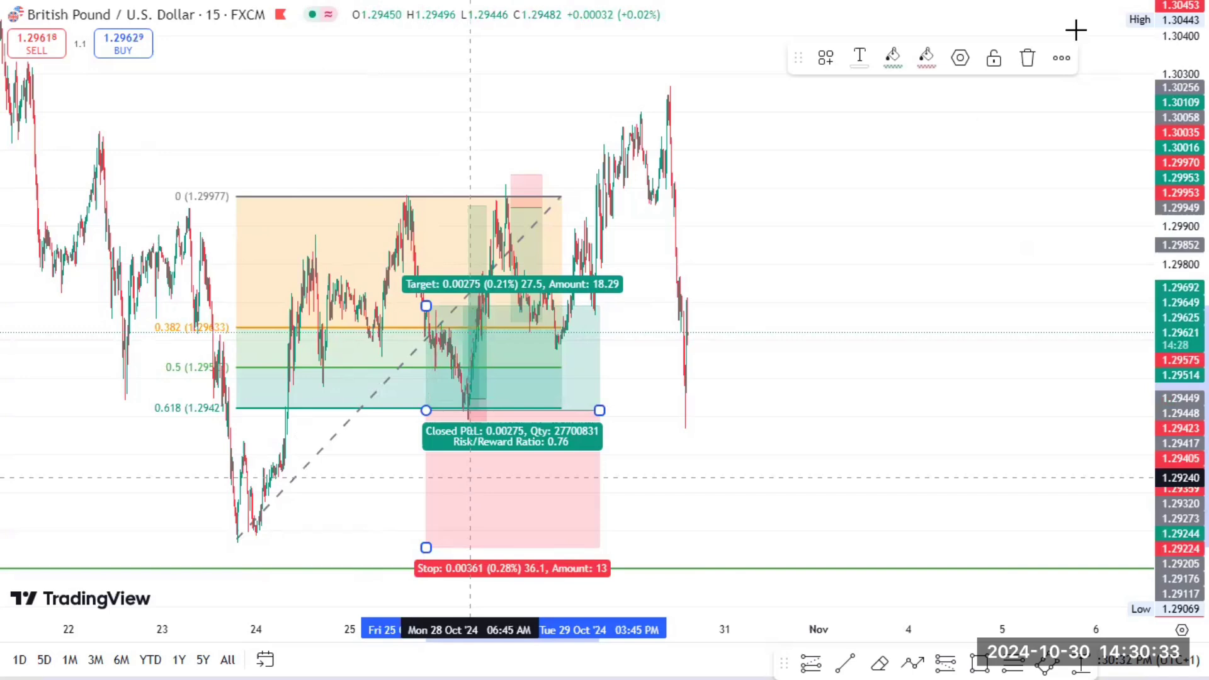
key("Delete")
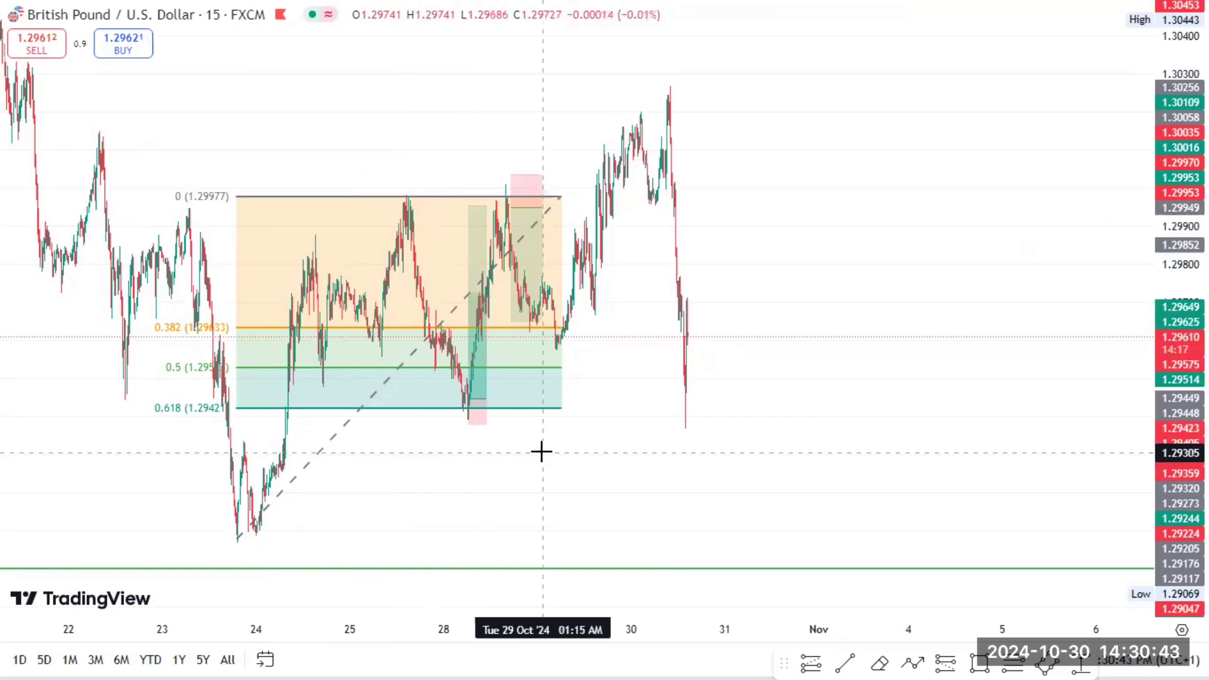
Shift the long position to start at the 28 October 09:00 AM candle, with its entry at about 1.29451 and stop at about 1.29383.
scroll(542, 451, "up", 5)
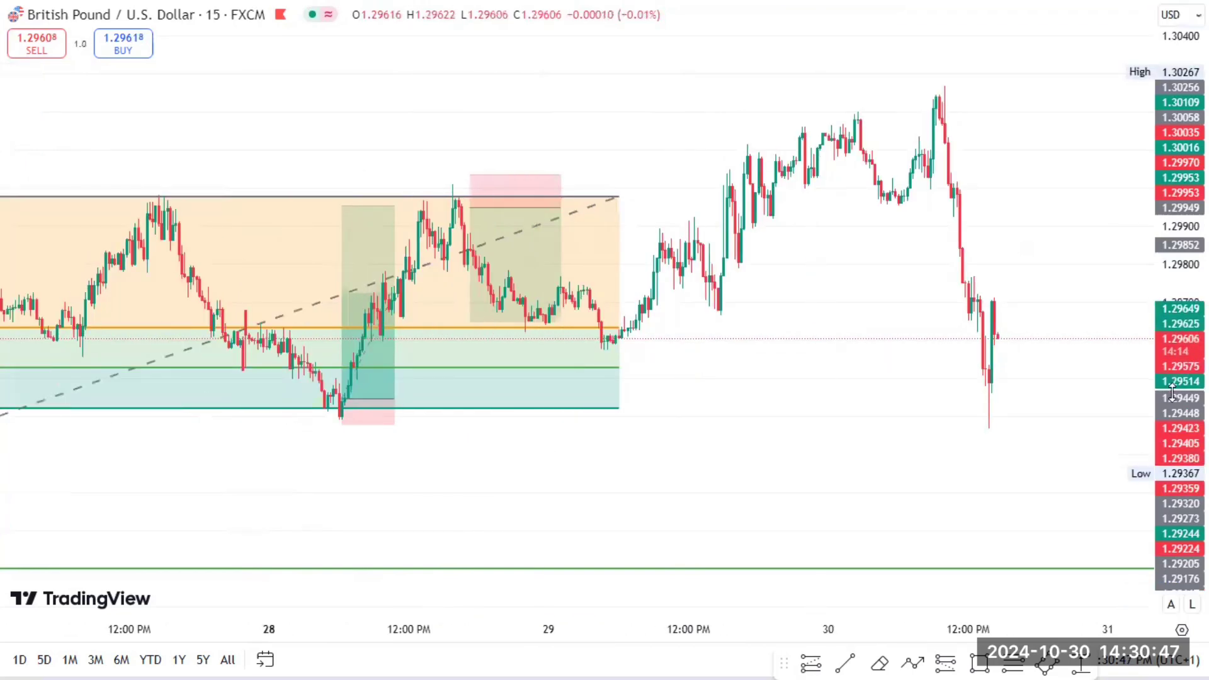
scroll(1171, 392, "up", 3)
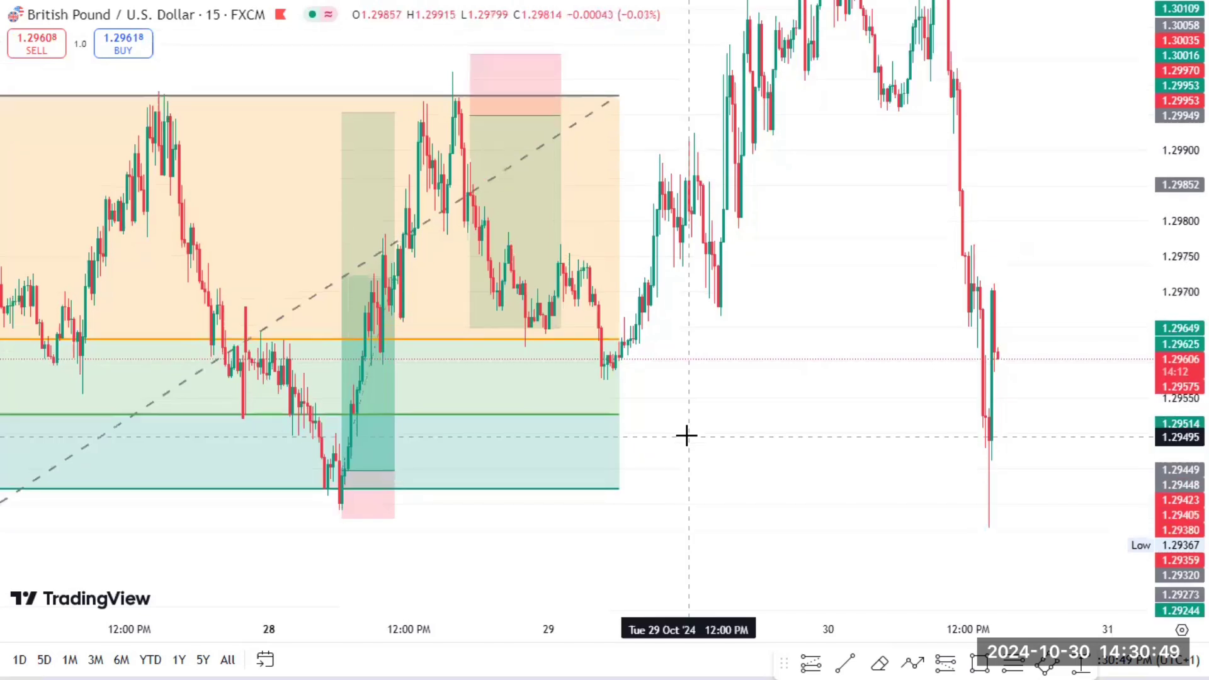
scroll(686, 435, "up", 3)
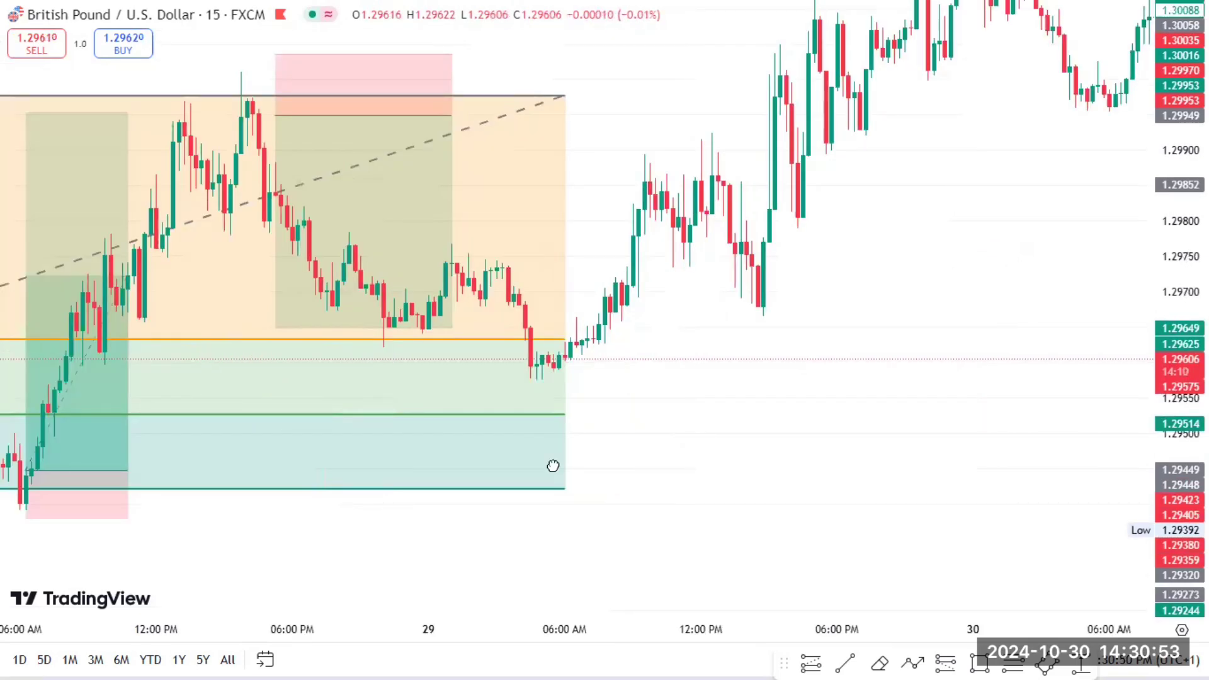
scroll(554, 466, "left", 10)
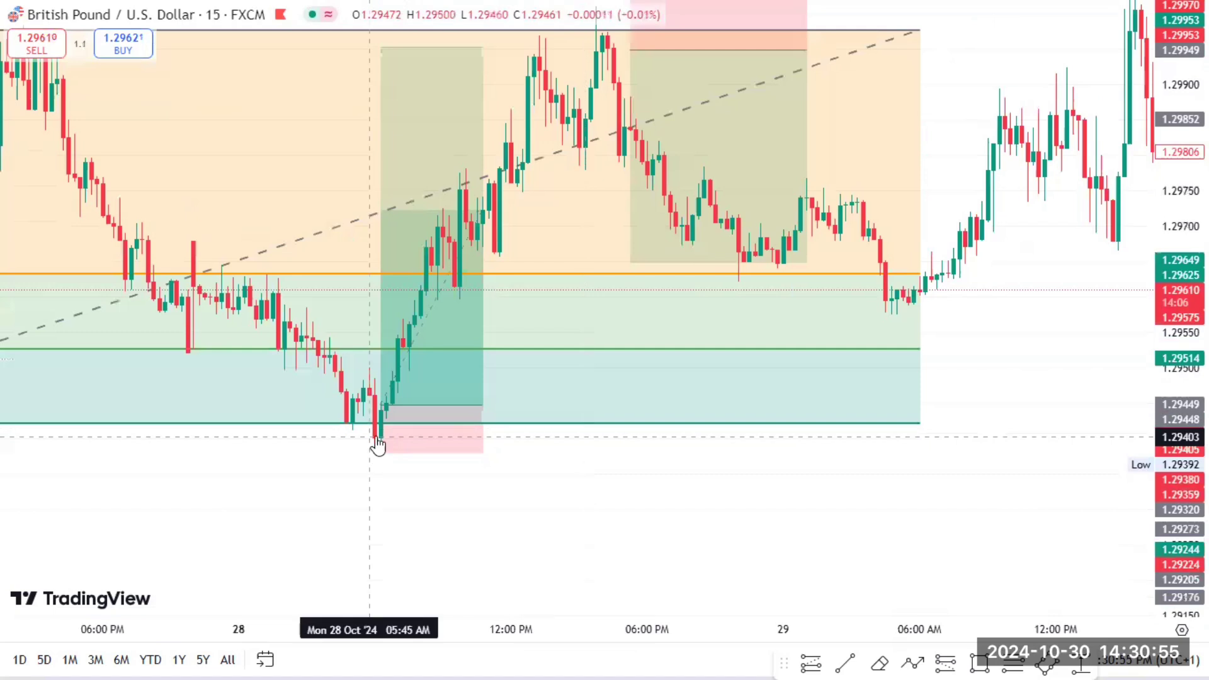
left_click(410, 448)
left_click_drag(448, 443, 471, 443)
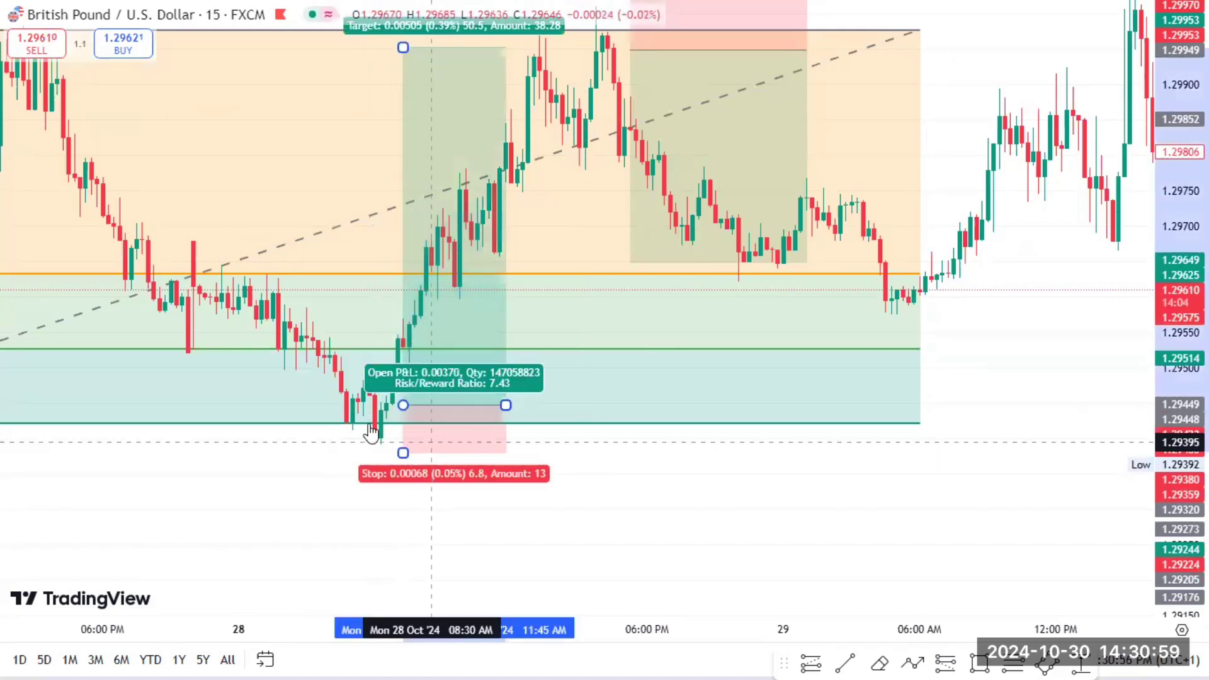
left_click_drag(365, 419, 383, 451)
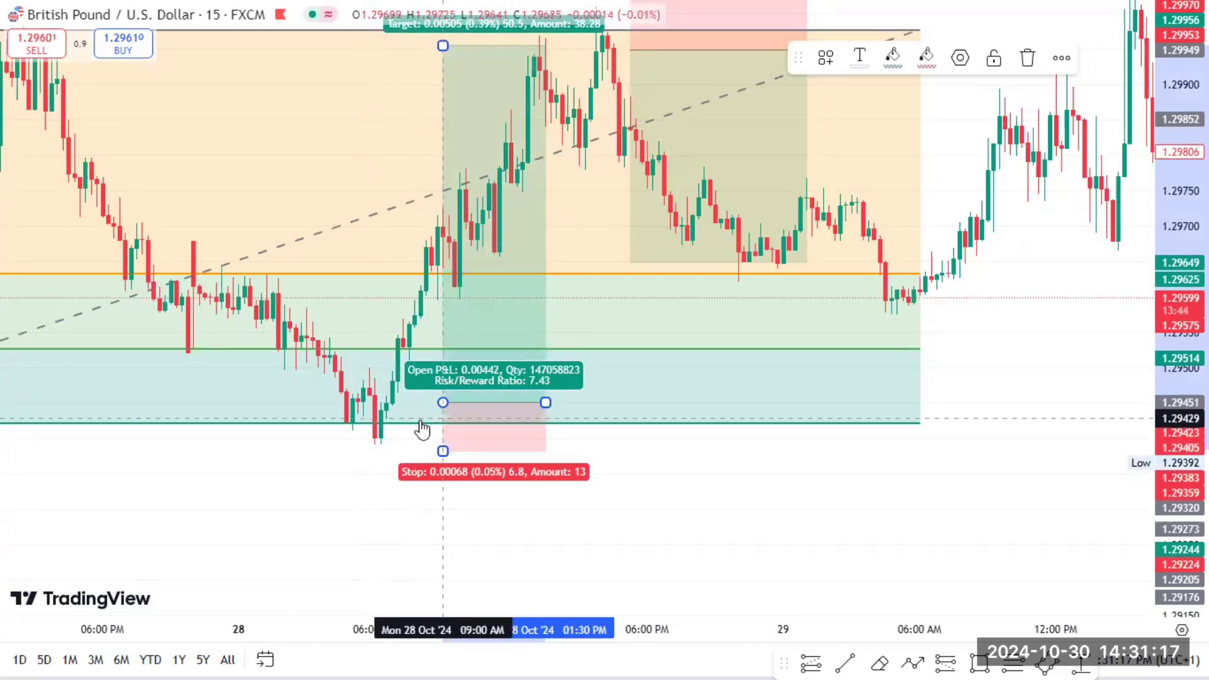
Delete the long position and pull the Fibonacci retracement's end back to 28 October 07:00 AM at about 1.29964.
scroll(441, 438, "down", 2)
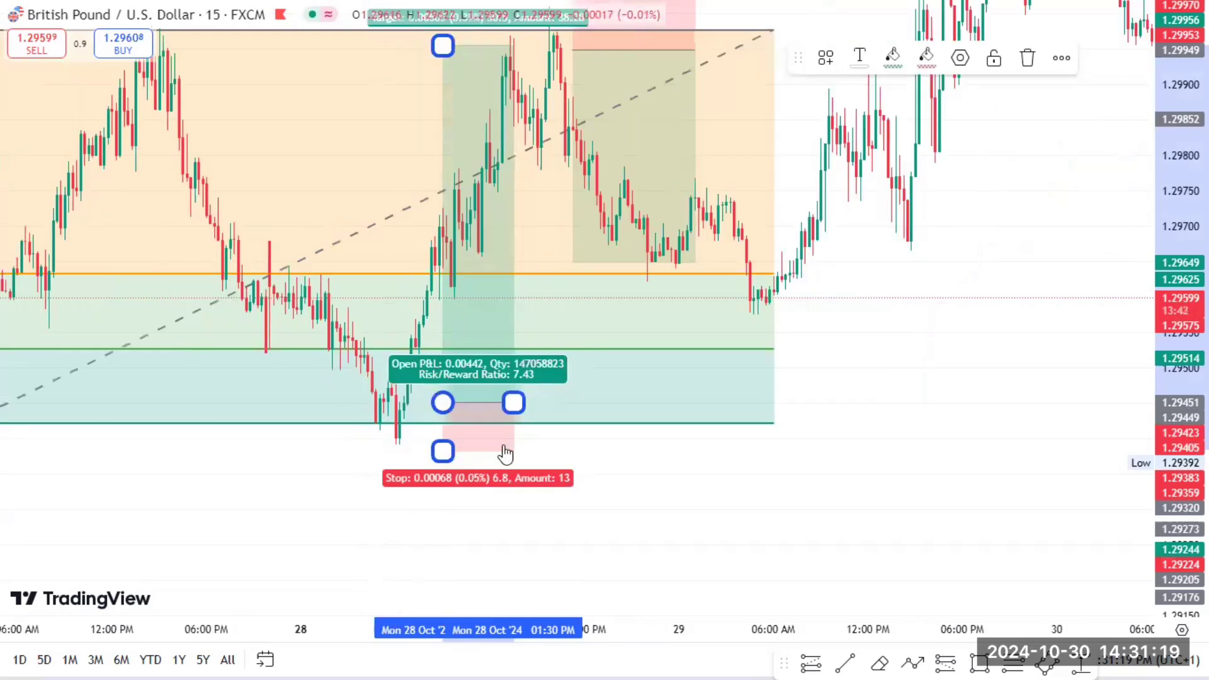
key("Delete")
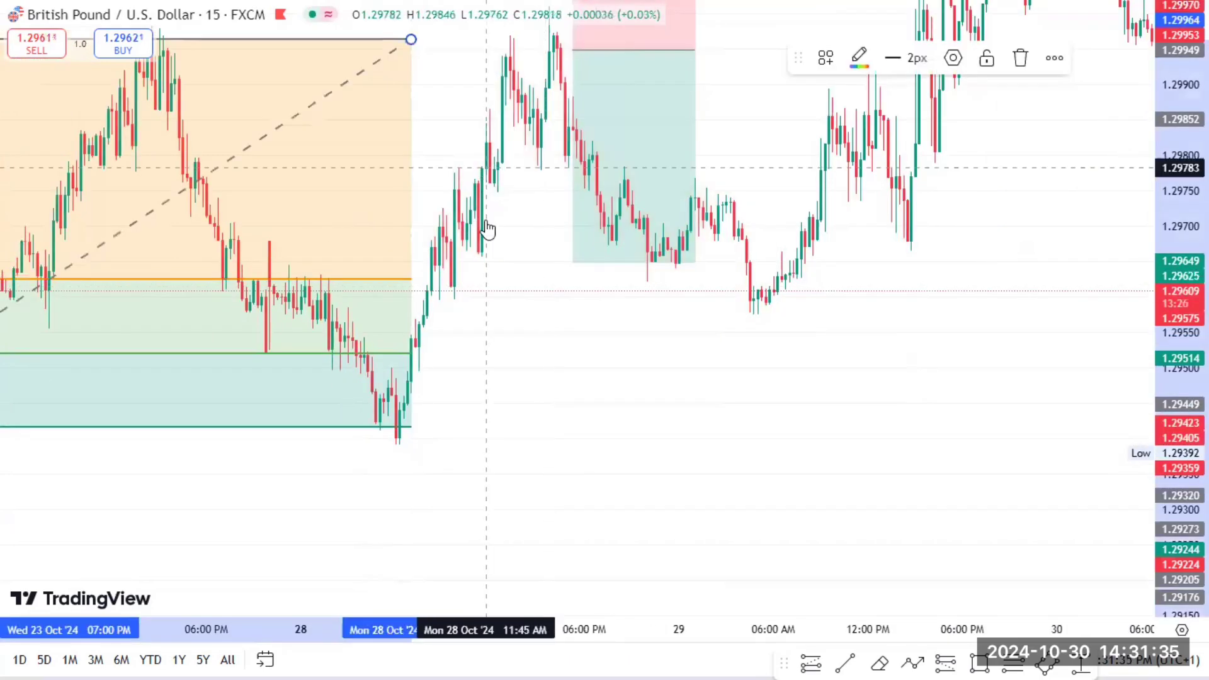
mouse_move(462, 339)
left_mouse_down()
mouse_move(451, 370)
mouse_move(449, 354)
left_mouse_up()
Examine the 28 and 29 October lows beside the retracement, and clear the Fibonacci retracement and the short position from the chart.
scroll(449, 354, "up", 1)
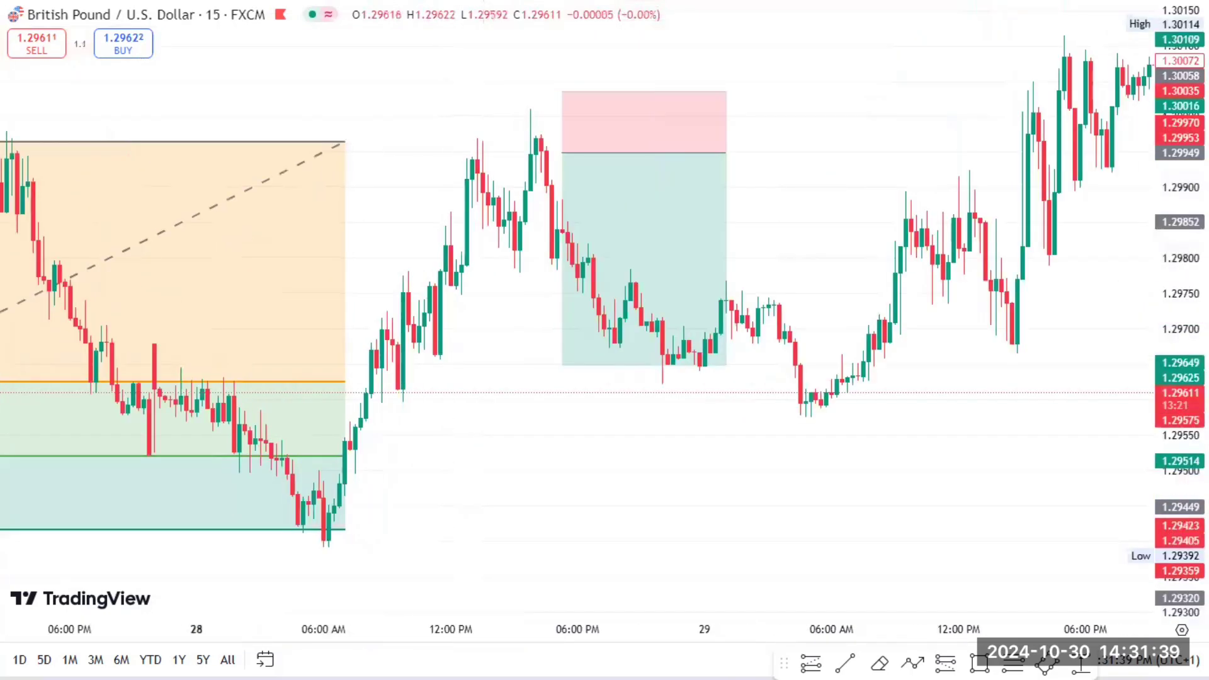
scroll(421, 345, "up", 1)
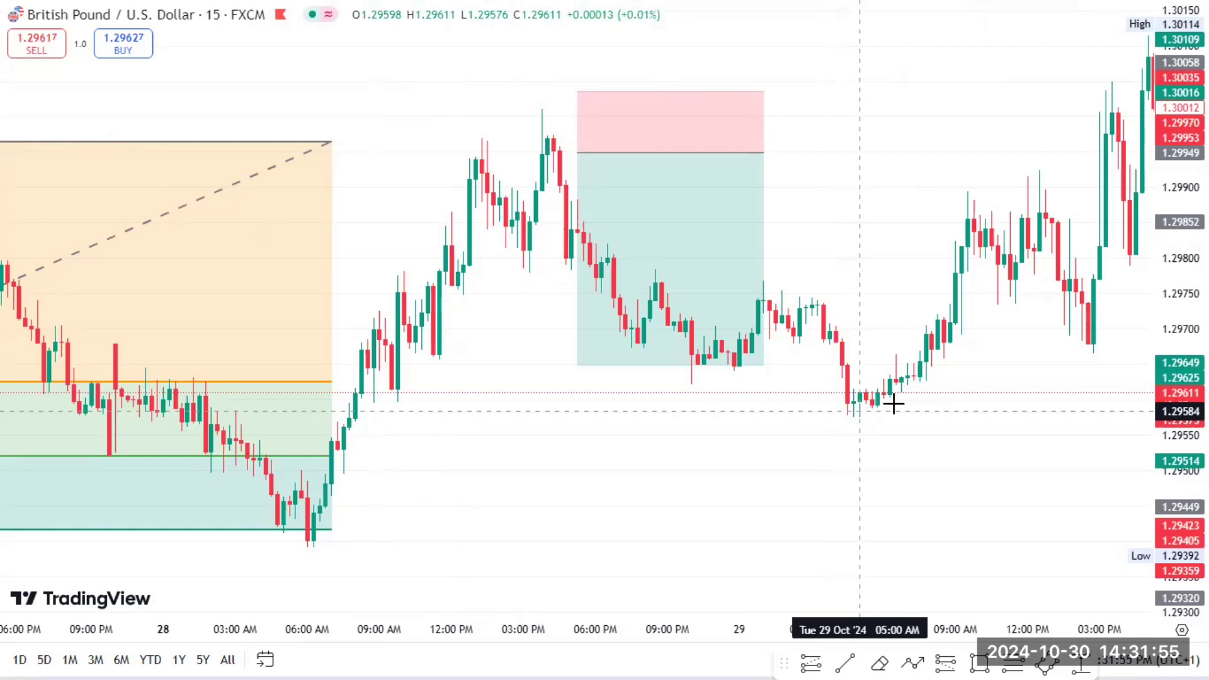
scroll(795, 459, "right", 2)
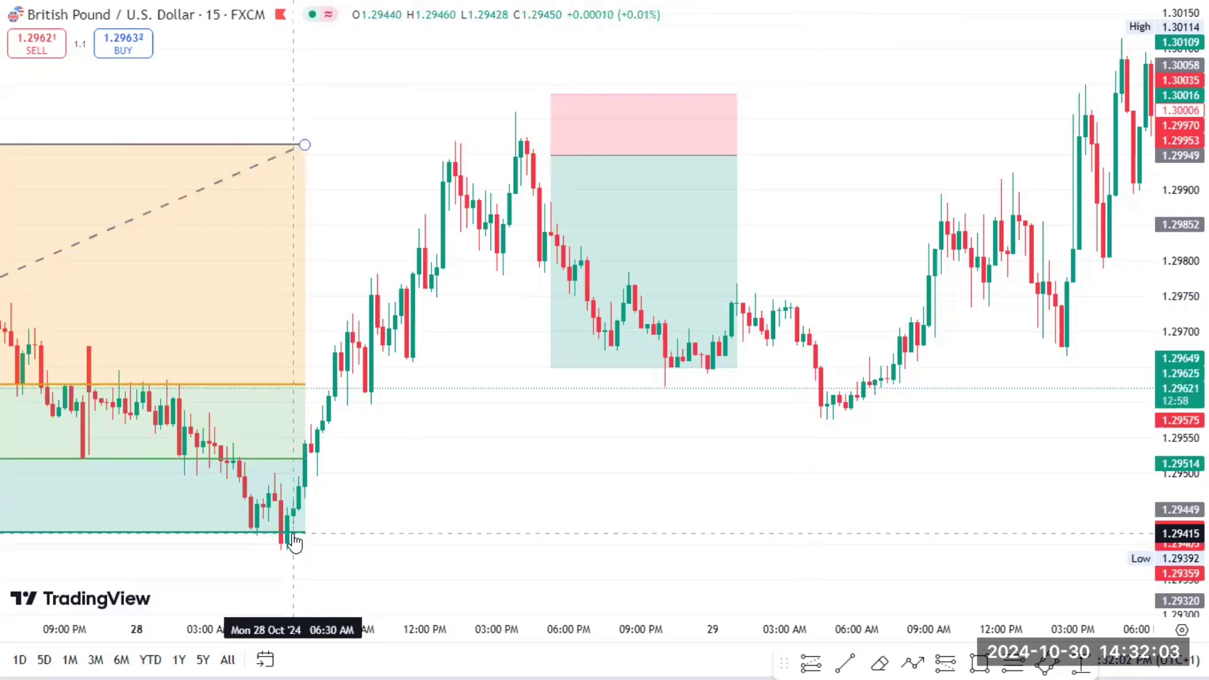
left_click(257, 533)
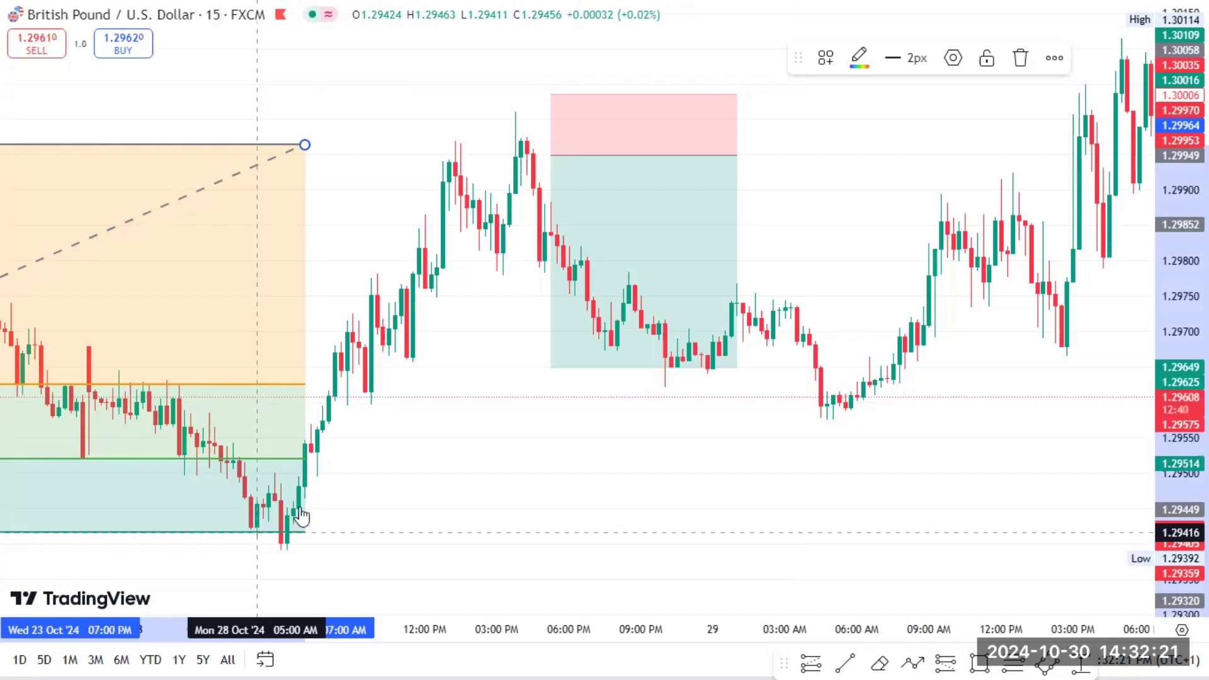
left_click(1020, 58)
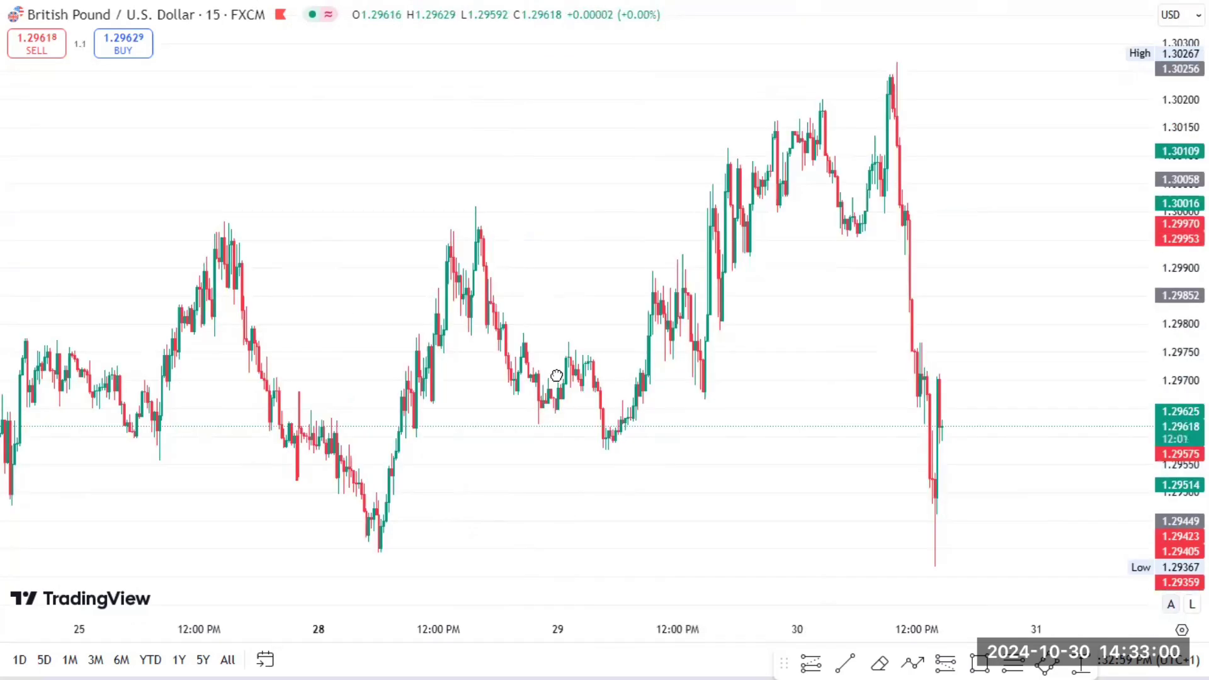
Draw a rising trend line from the 28 October 06:15 AM low at about 1.29405 to 30 October 12:00 AM at about 1.29735.
left_click_drag(558, 376, 552, 360)
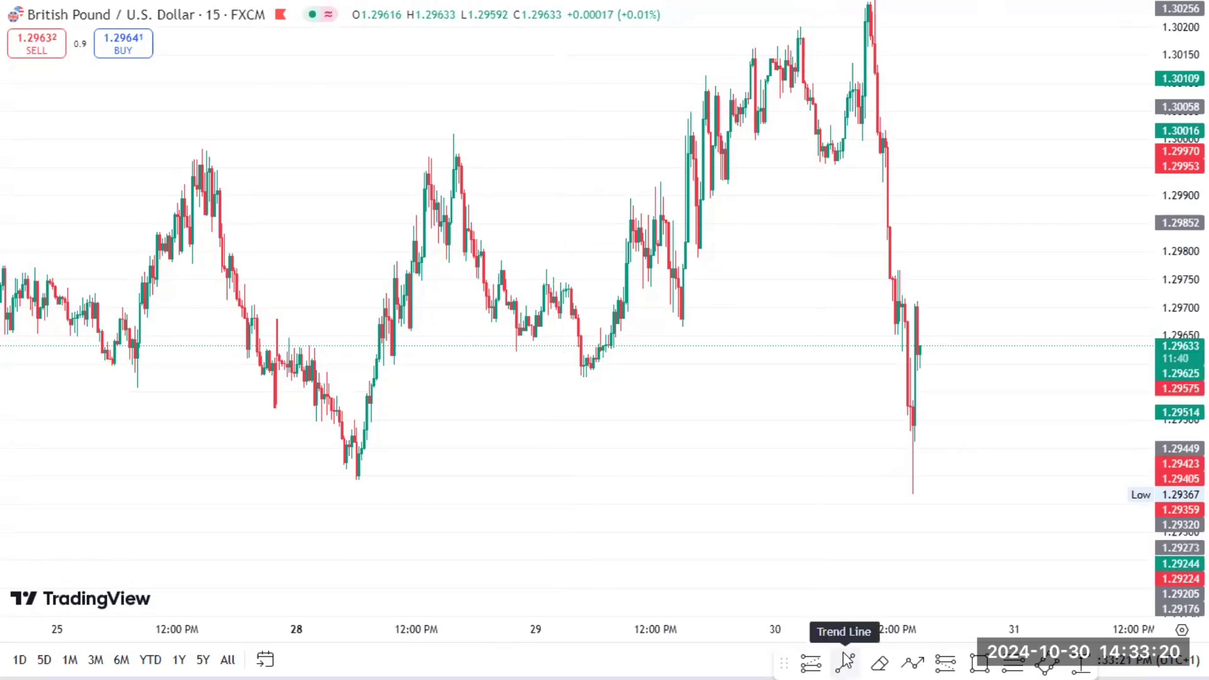
left_click(846, 662)
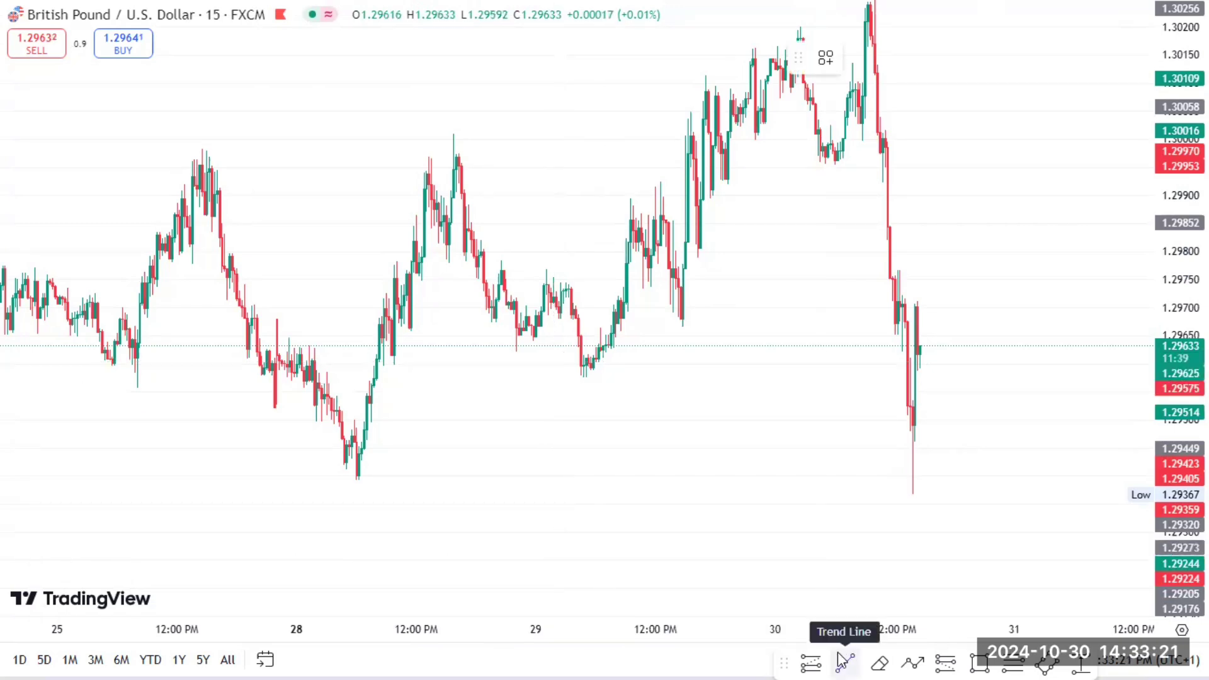
left_click(357, 472)
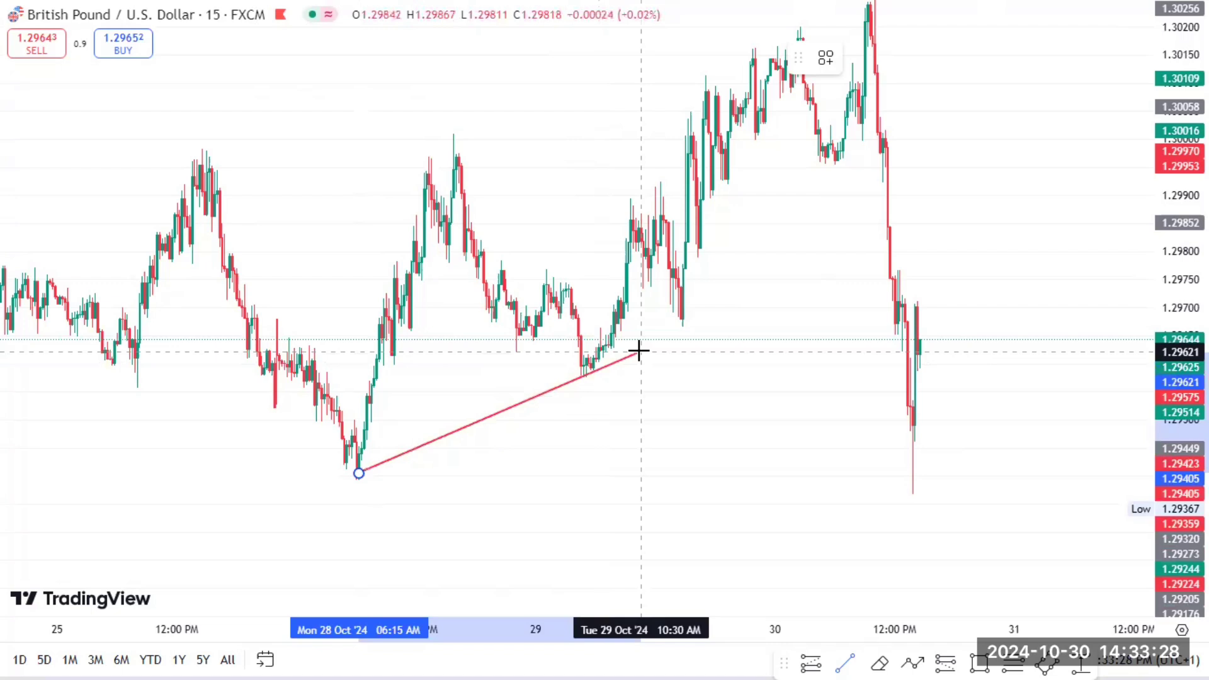
left_click(774, 287)
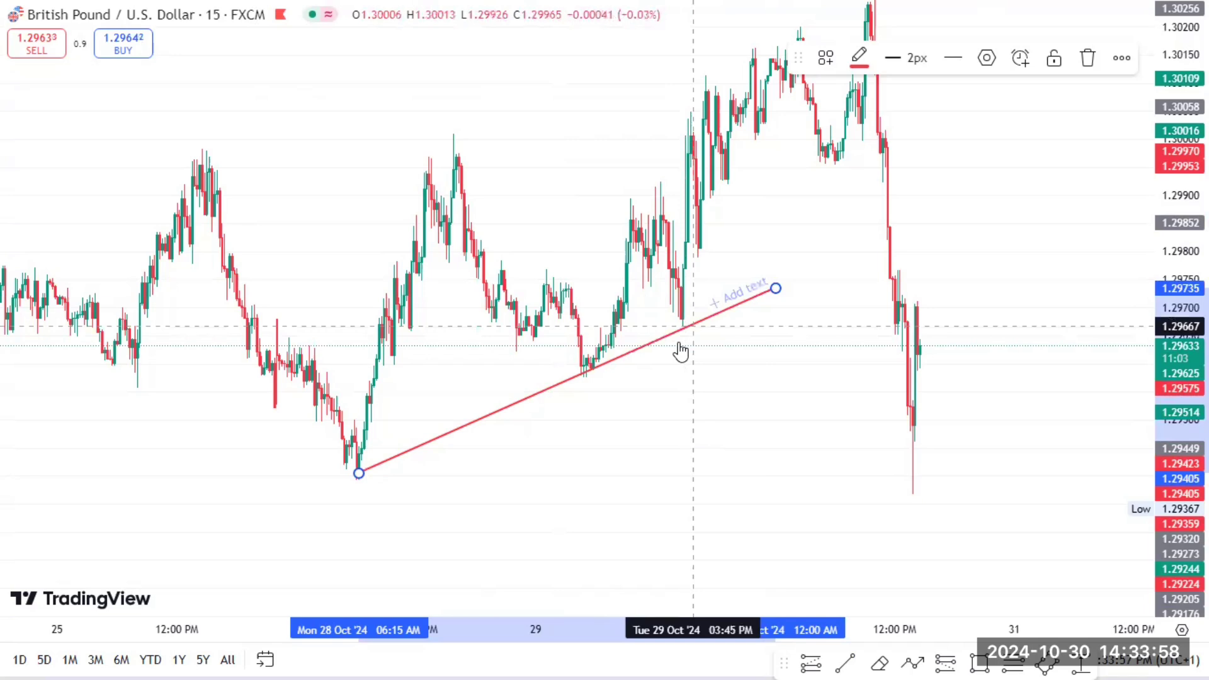
Extend the trend line's upper end to 30 October 03:45 PM at about 1.29882, keeping it along the rising lows.
left_click_drag(680, 350, 440, 388)
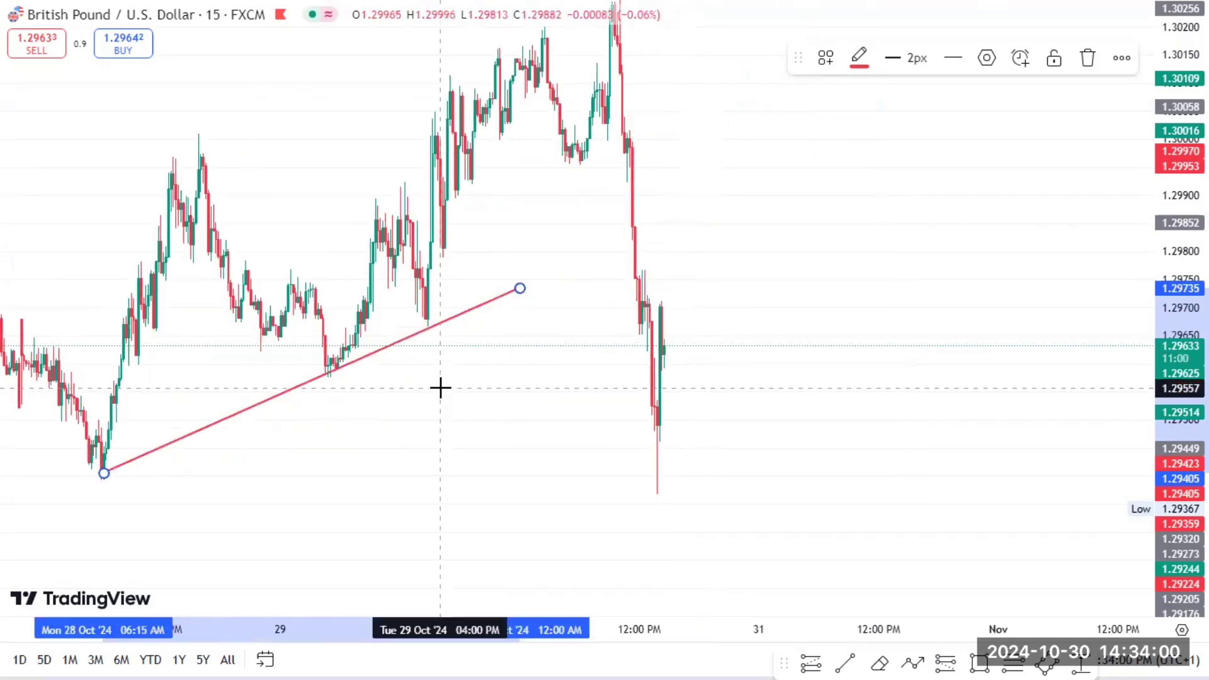
left_click(440, 388)
scroll(440, 388, "up", 3)
scroll(696, 324, "up", 3)
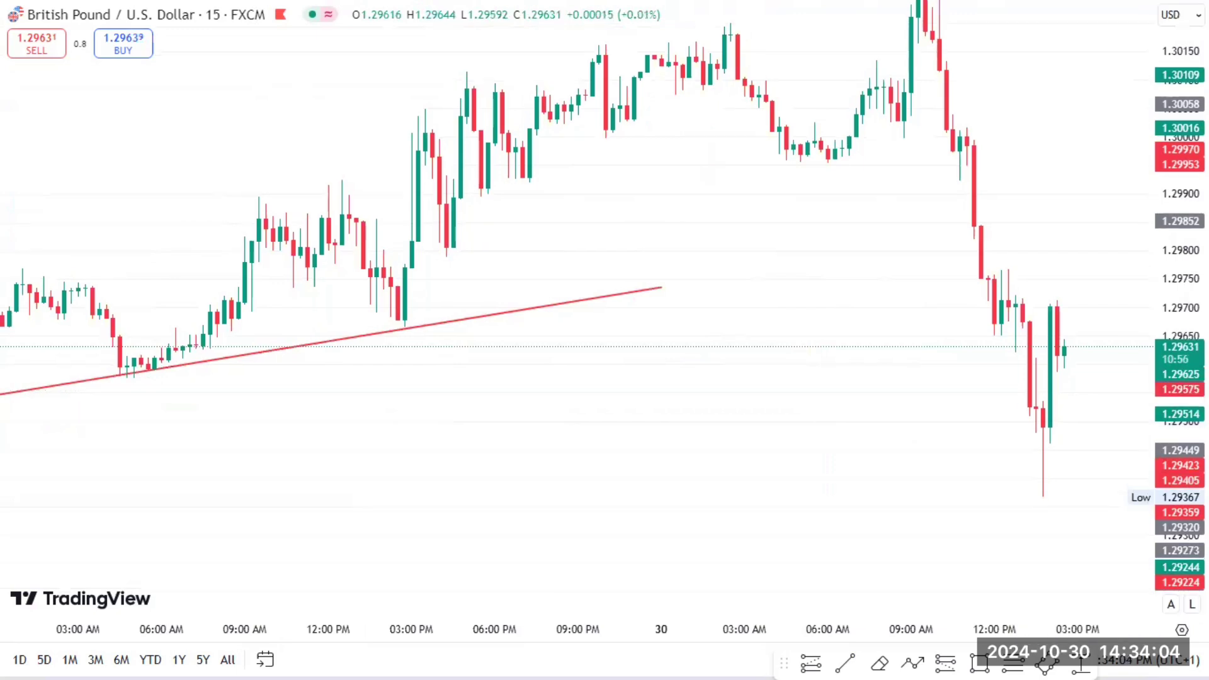
scroll(1181, 315, "up", 2)
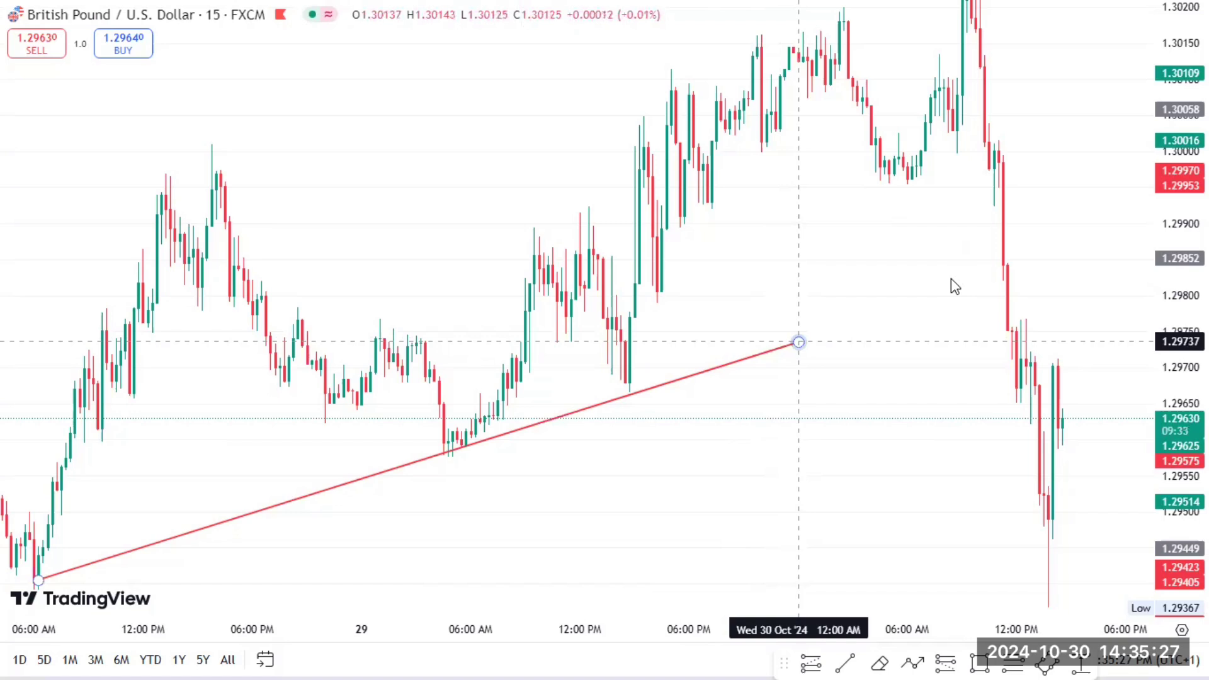
left_click_drag(951, 279, 1084, 237)
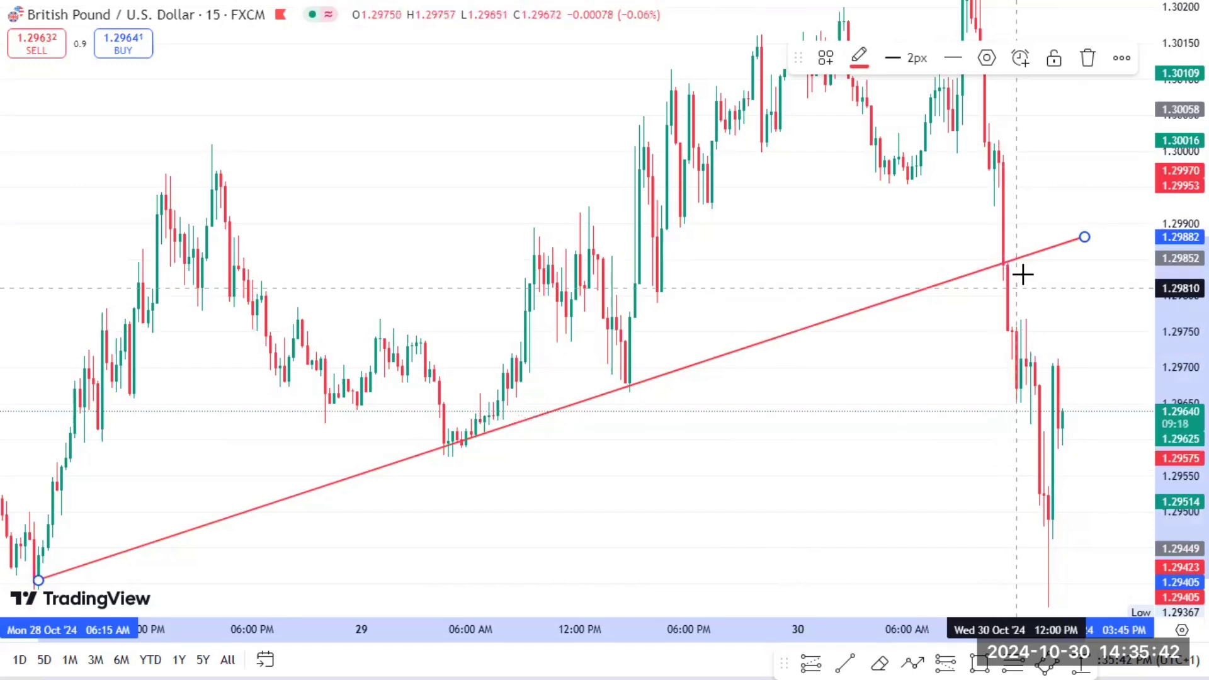
Examine where price crosses the trend line around 30 October 11:15 AM, and delete the trend line.
left_click_drag(1052, 245, 815, 211)
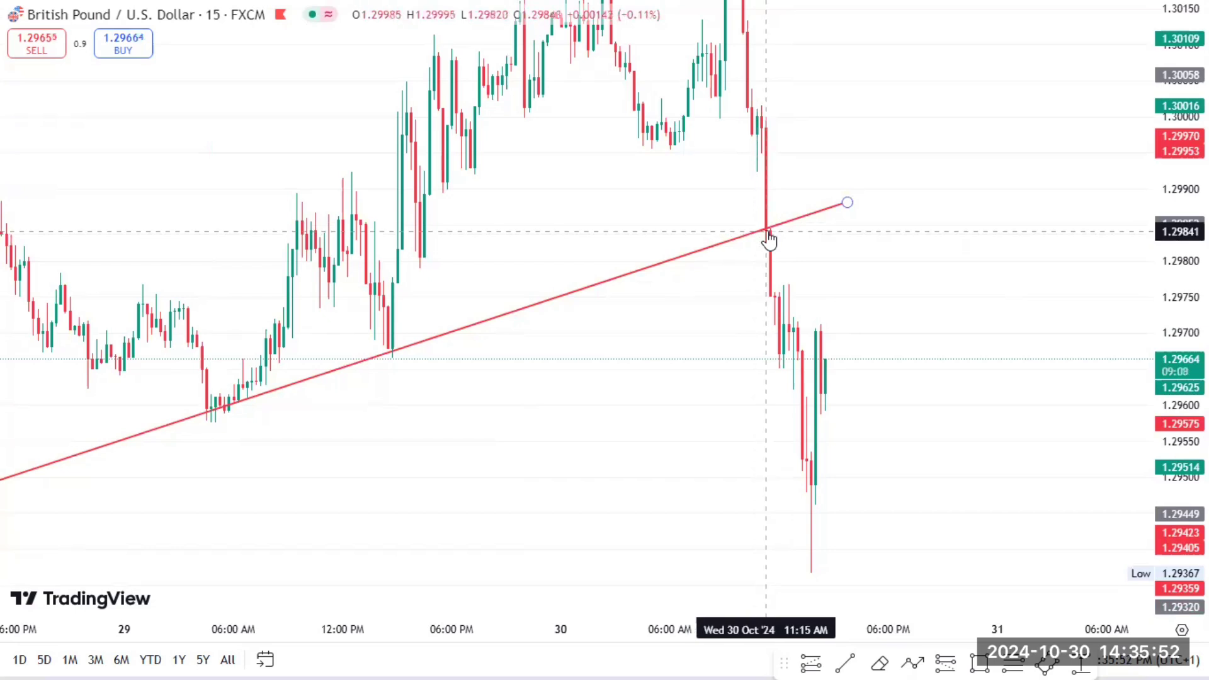
left_click_drag(636, 391, 791, 335)
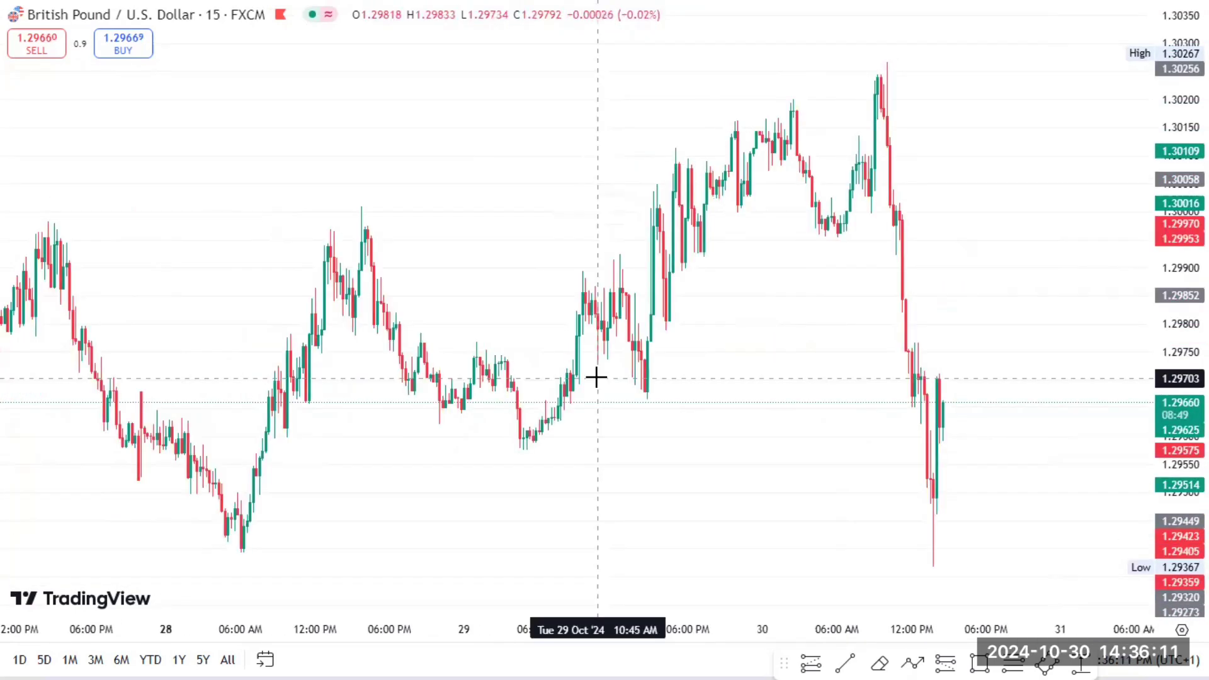
scroll(599, 384, "down", 3)
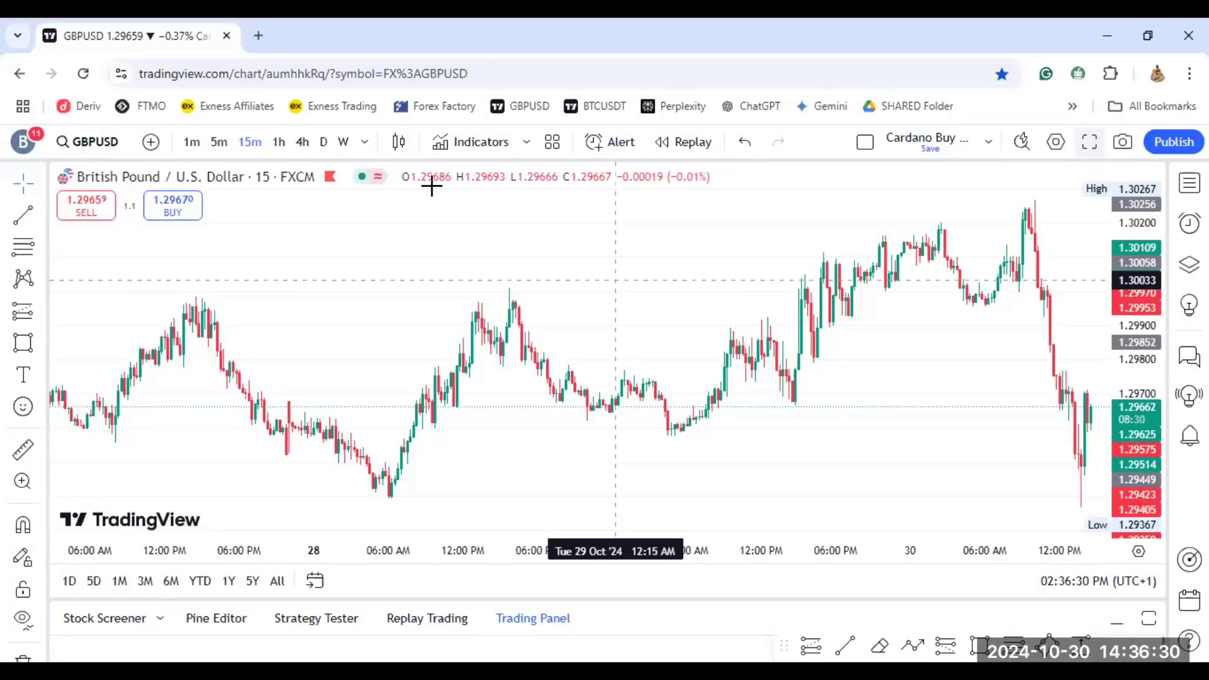
Search the indicators for "rsi" and add the RSI Divergence Indicator to the chart.
left_click(468, 144)
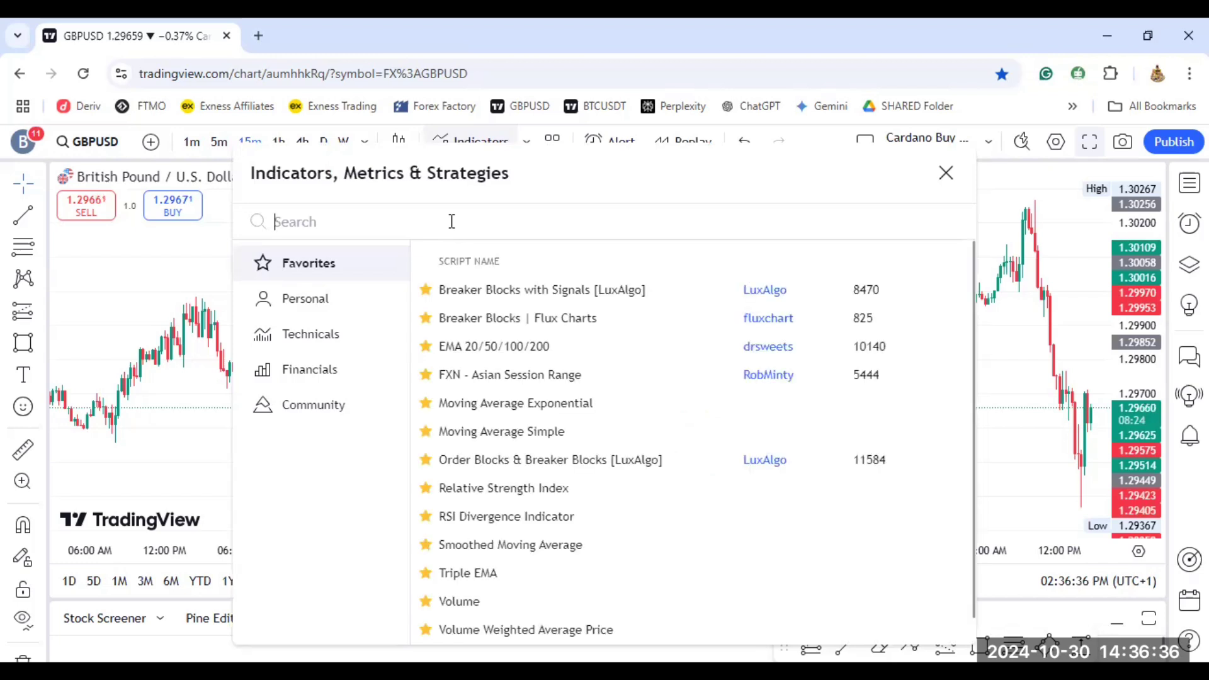
type("rsi")
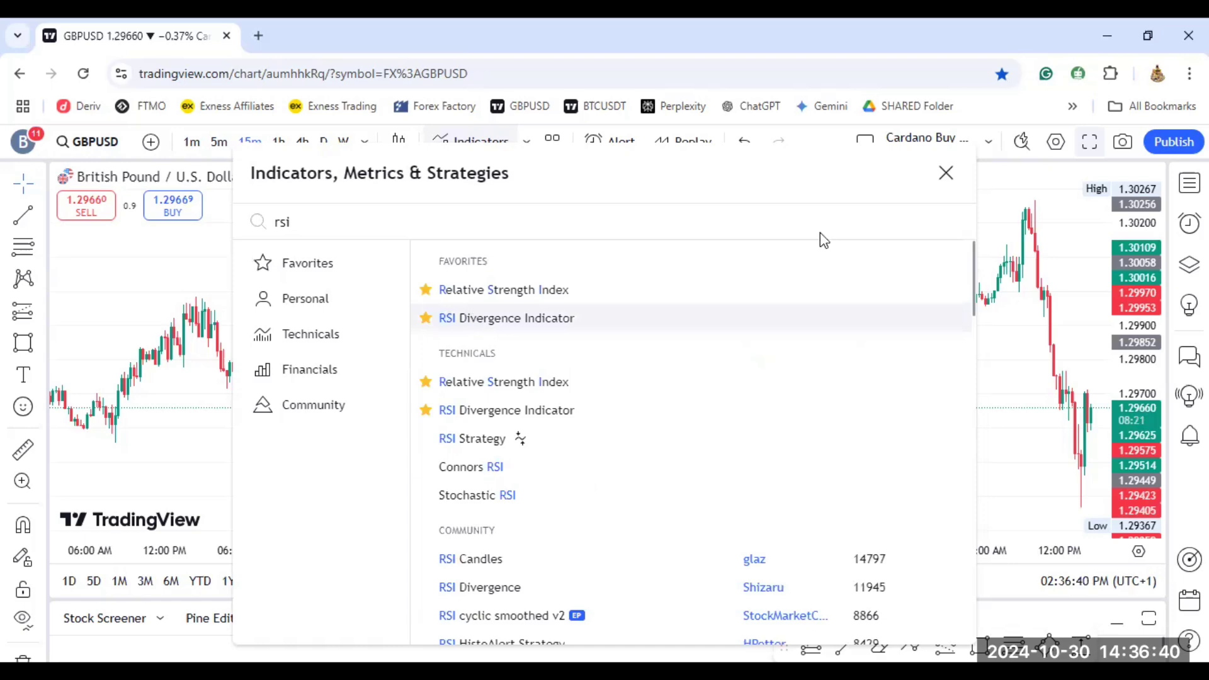
key("ctrl+a")
key("Return")
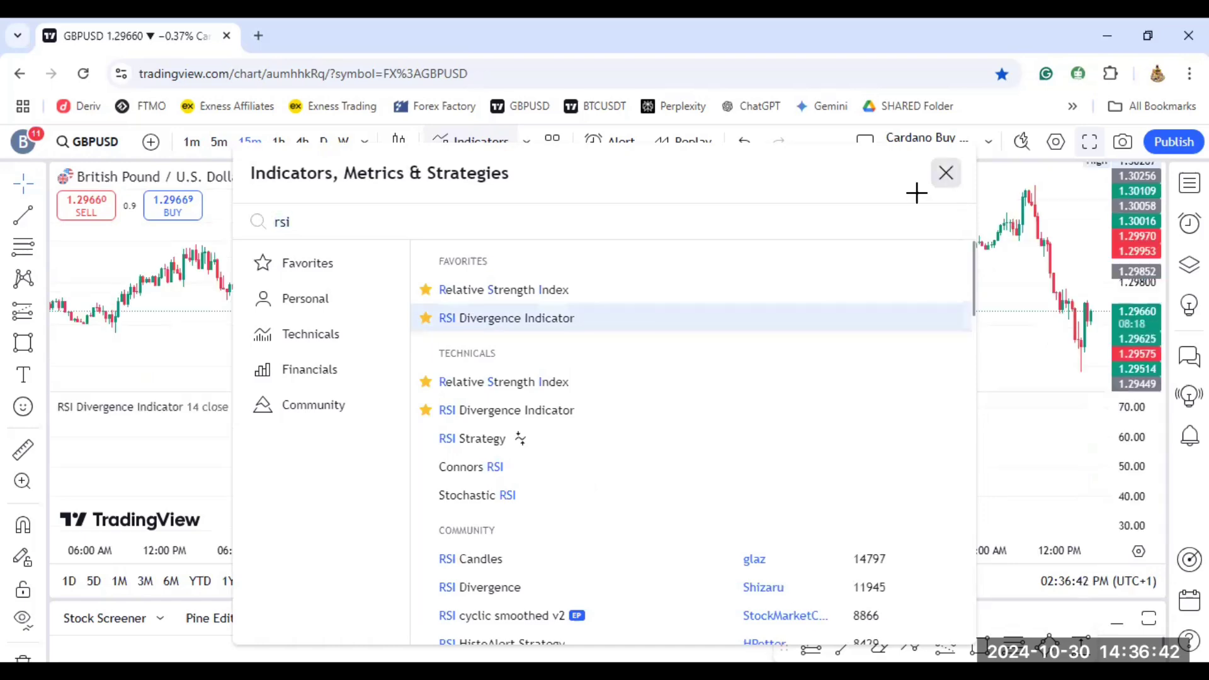
key("Escape")
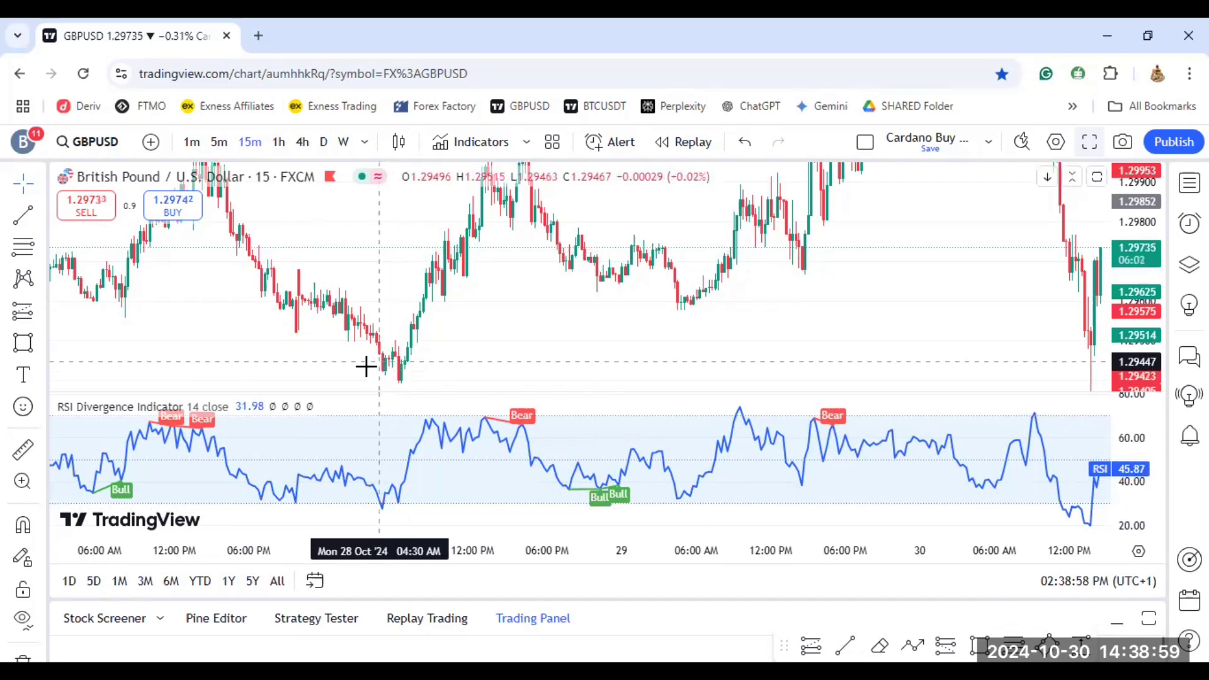
Compare the 28 October morning price lows with the RSI curve, and review the price swings of 29 and 30 October.
scroll(371, 336, "right", 2)
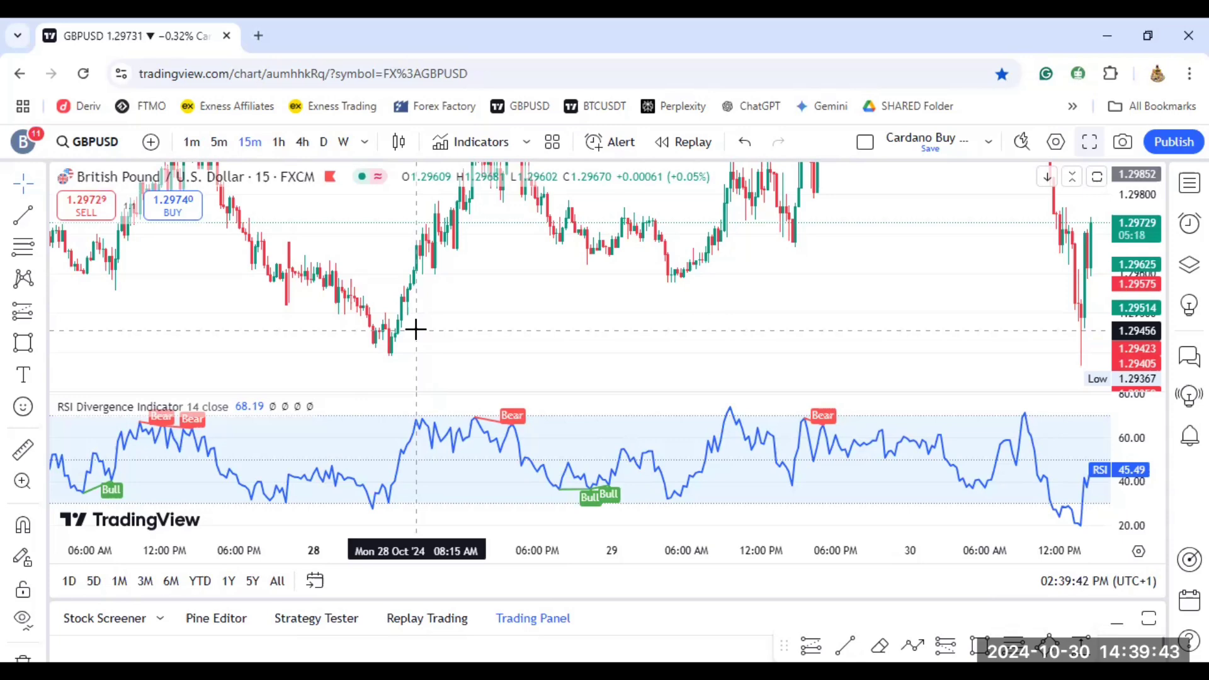
scroll(415, 328, "up", 2)
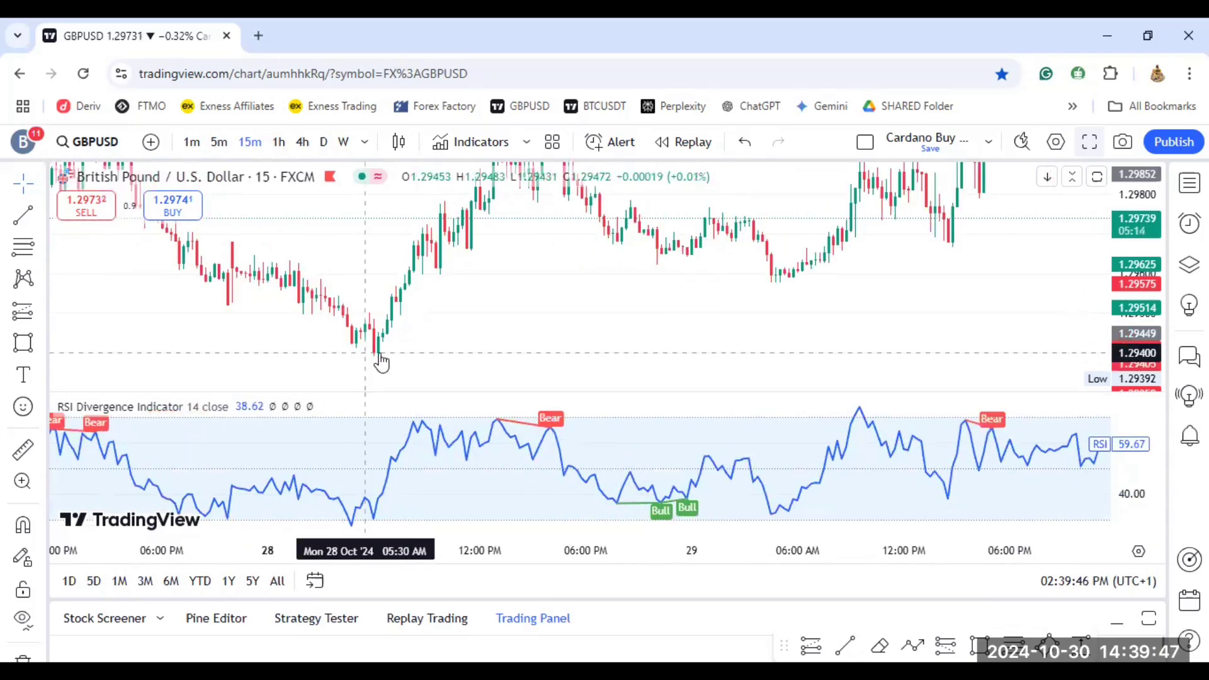
scroll(391, 352, "up", 2)
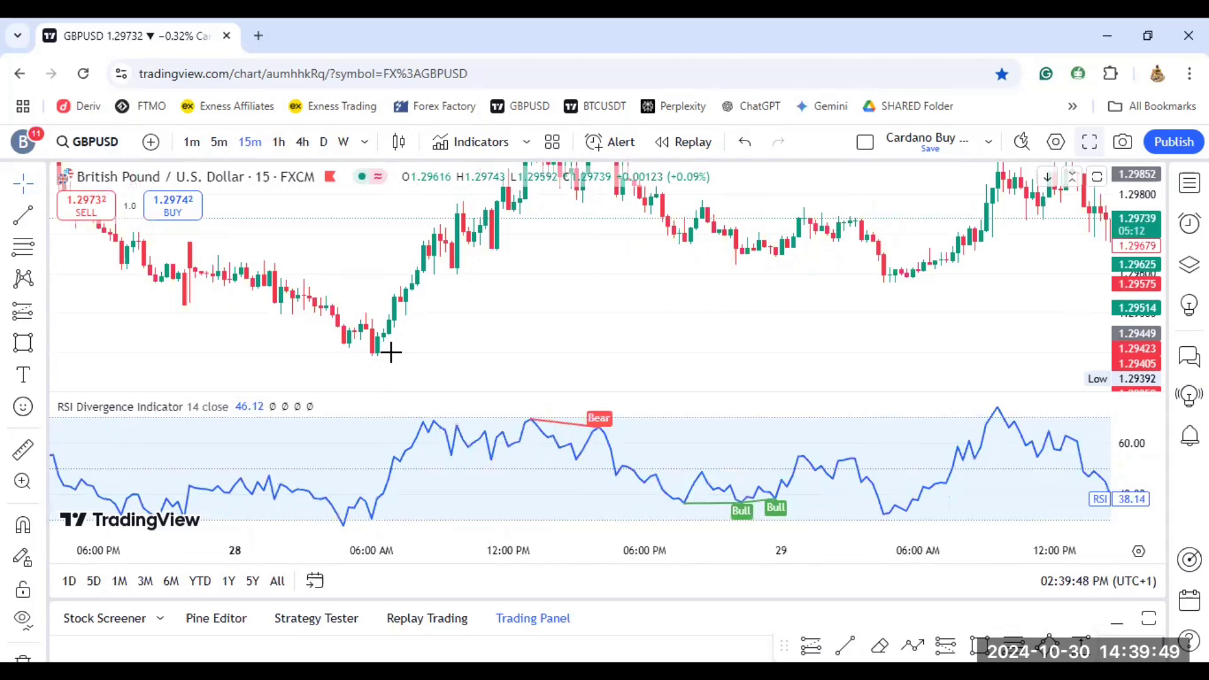
scroll(391, 352, "up", 2)
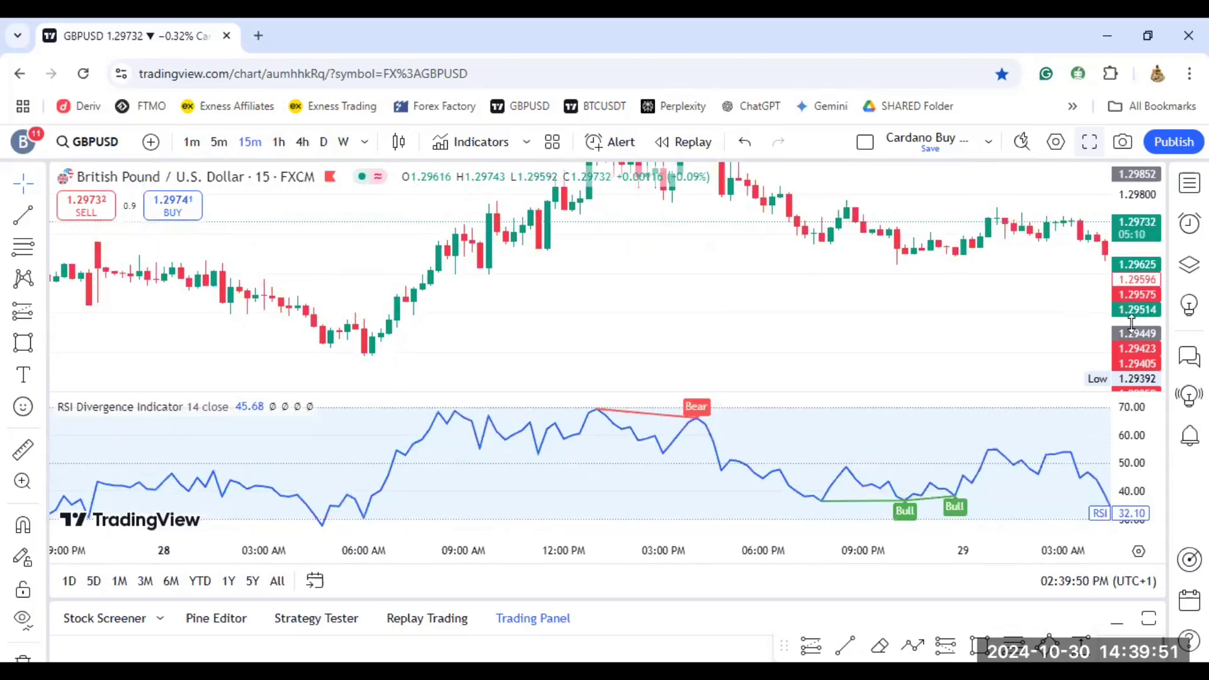
left_click_drag(1132, 322, 1131, 366)
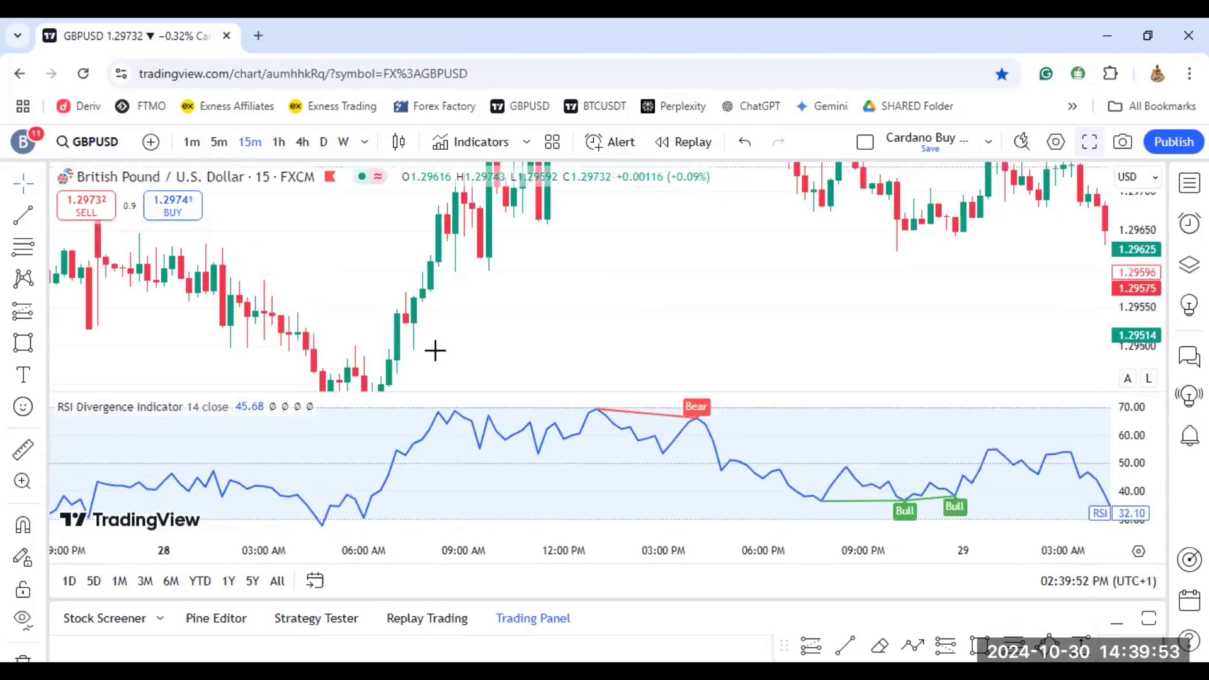
left_click_drag(425, 261, 360, 322)
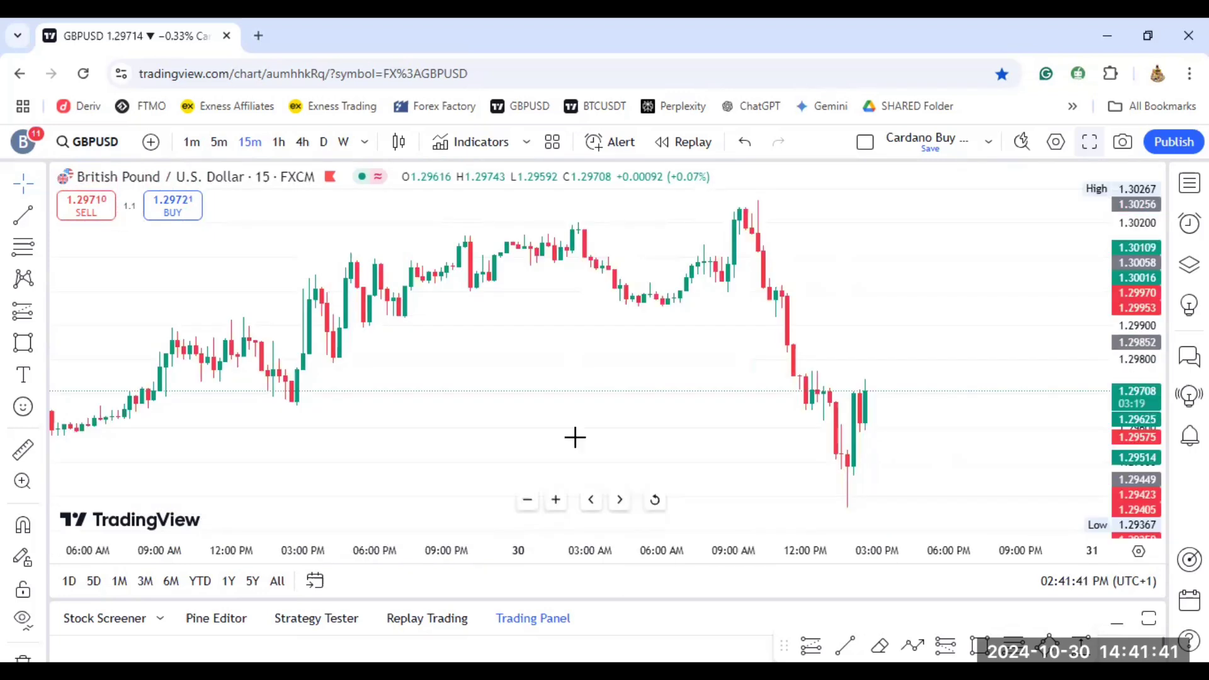
scroll(302, 384, "left", 5)
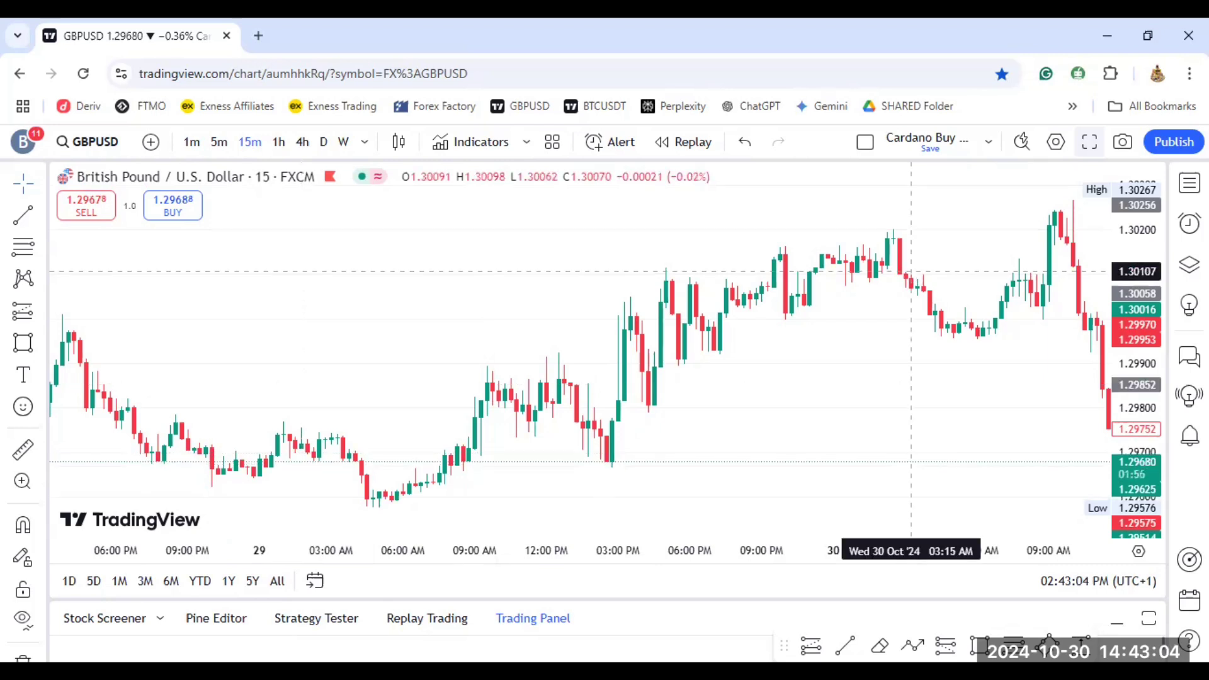
scroll(628, 356, "down", 2)
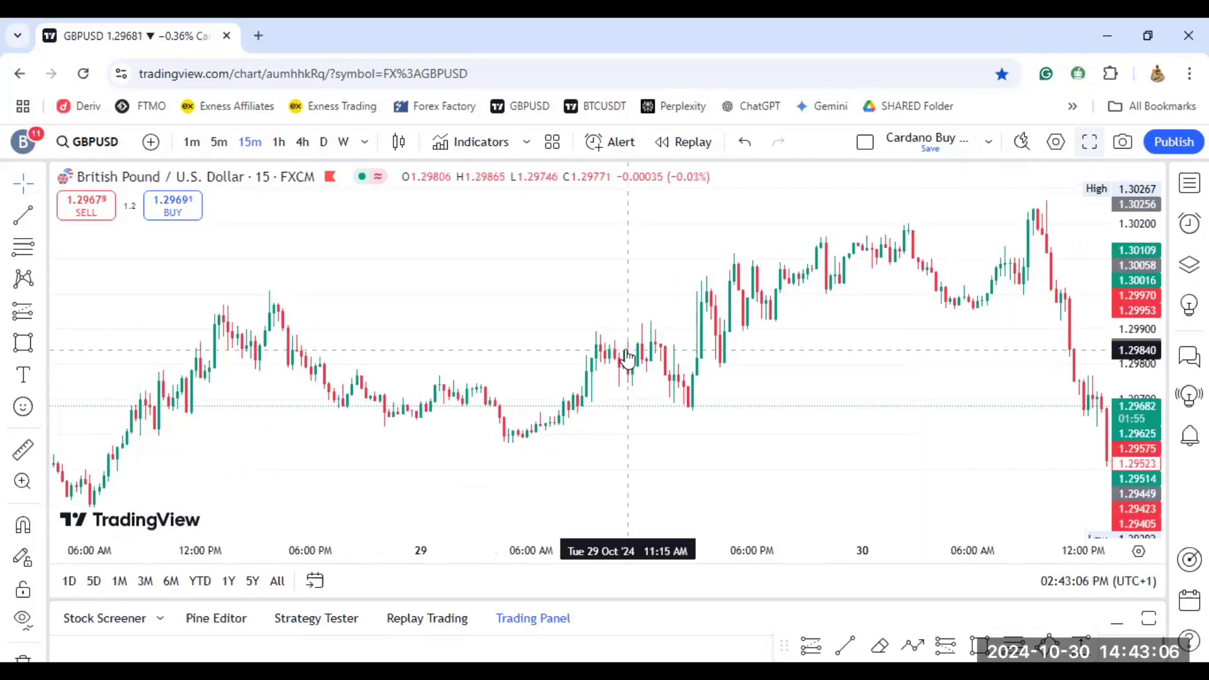